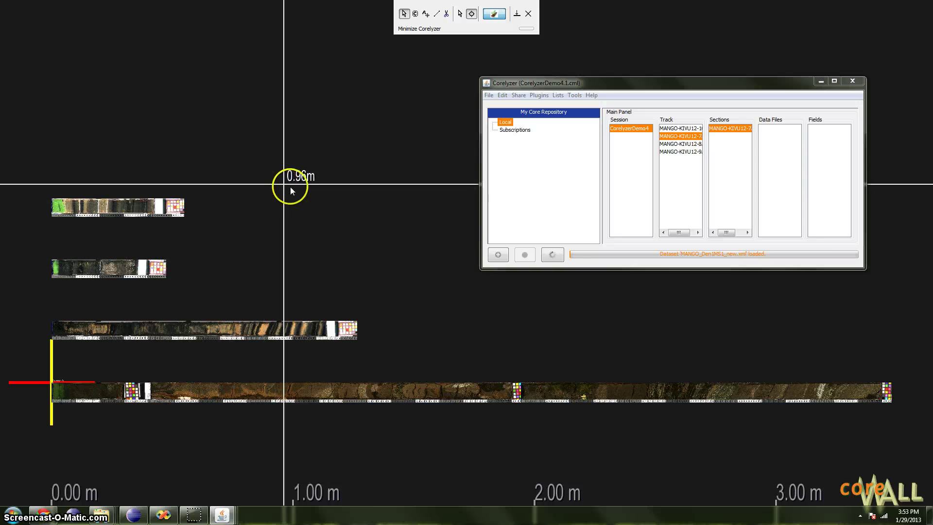
- Start a Custom Data Import of MANGO_MSCL_7_8_9_10Aonly.csv from the Load Data menu
left_click_drag(293, 193, 300, 194)
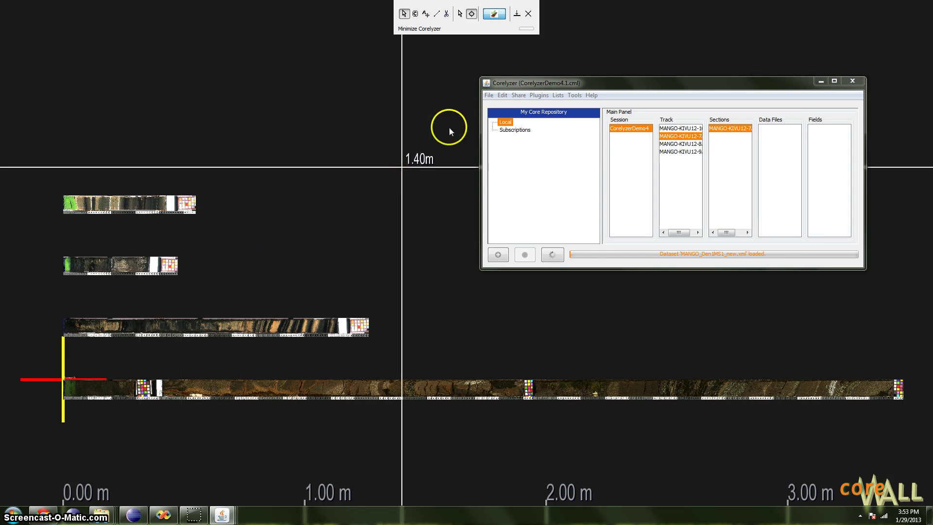
left_click(533, 84)
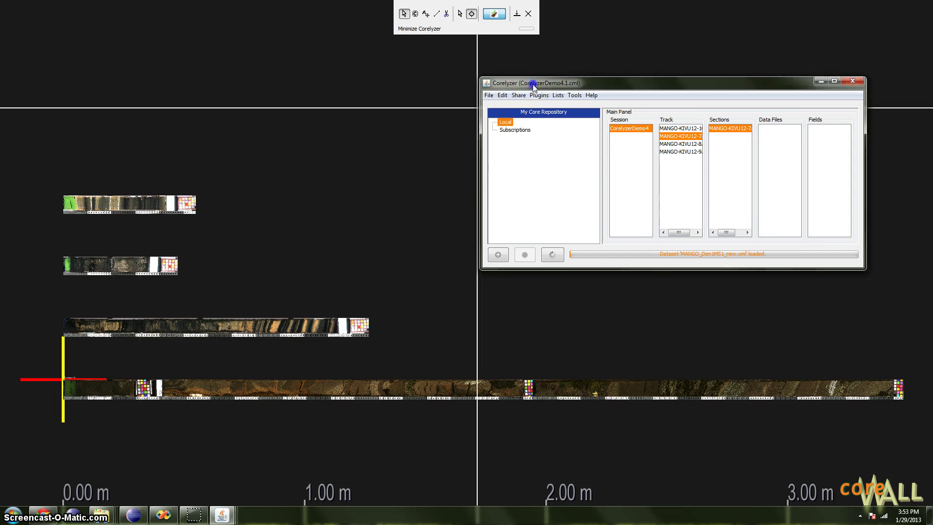
left_click(489, 95)
mouse_move(515, 144)
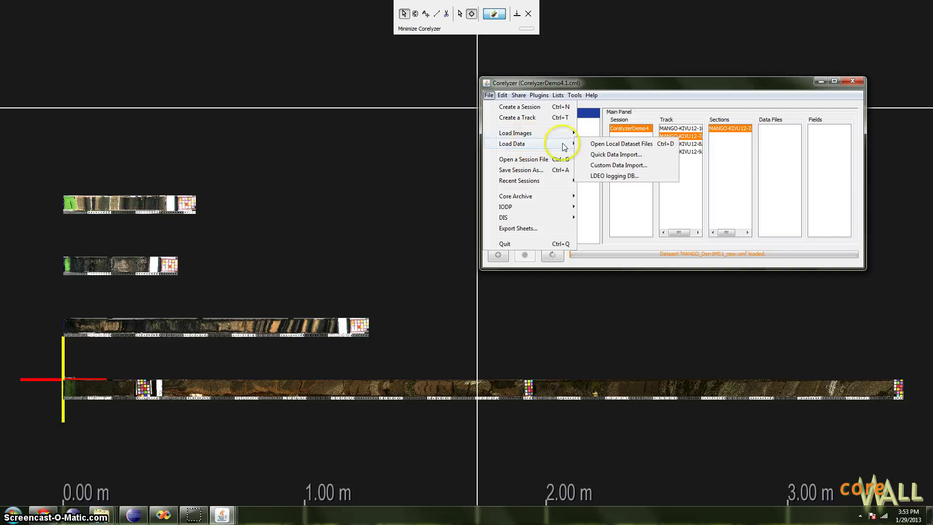
left_click(614, 165)
left_click_drag(651, 75, 513, 87)
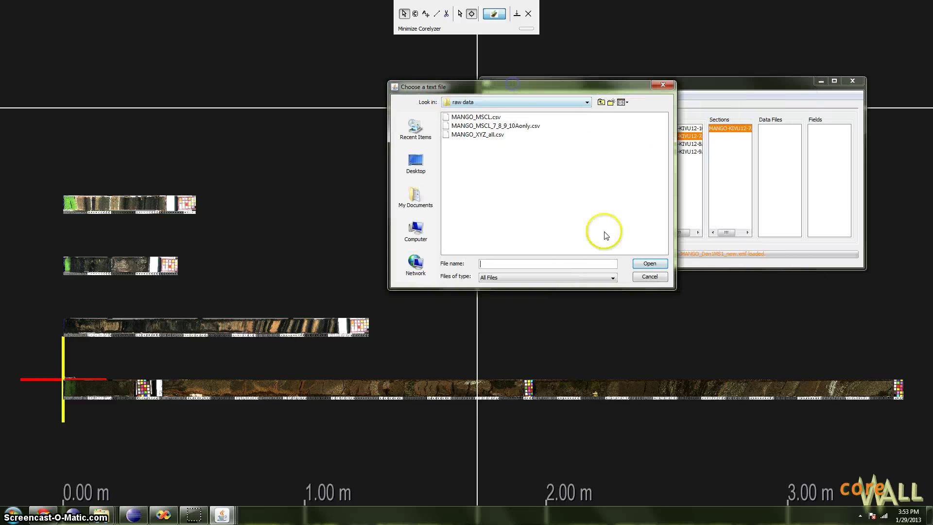
left_click_drag(677, 290, 723, 356)
left_click_drag(518, 89, 504, 75)
left_click(460, 111)
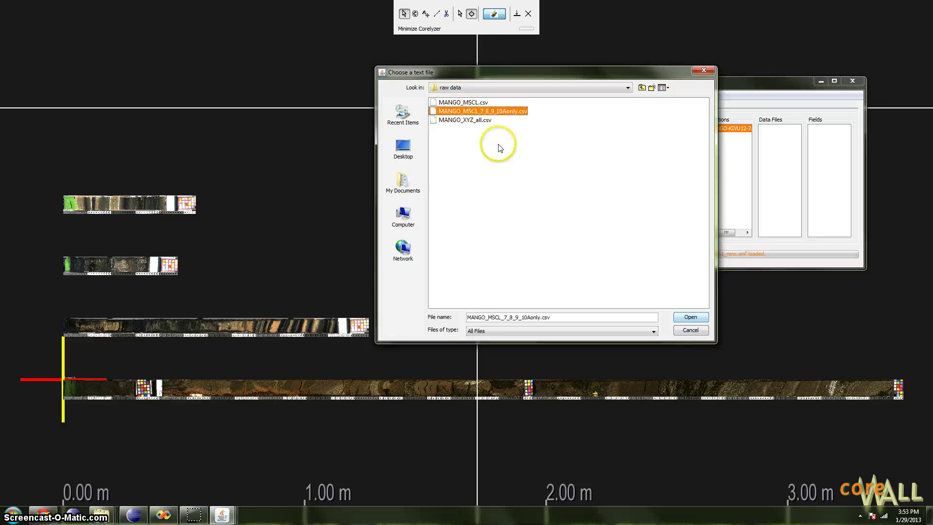
left_click(690, 317)
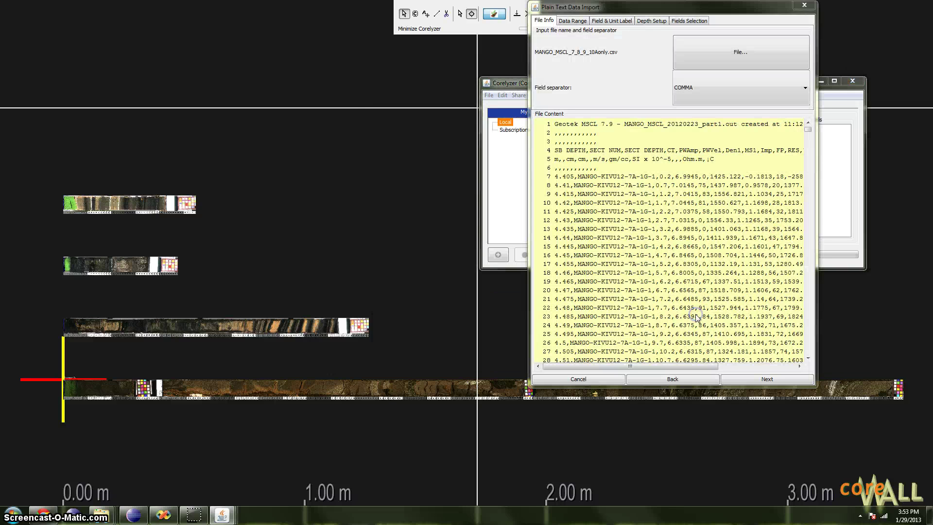
- Enlarge and reposition the Plain Text Data Import window so full file lines show
left_click_drag(625, 8, 428, 45)
left_click_drag(619, 190, 729, 195)
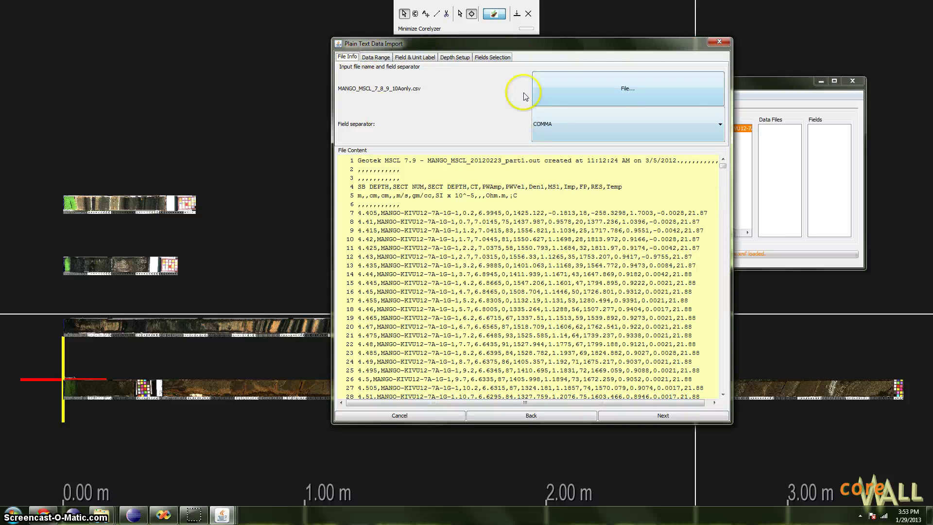
left_click_drag(556, 44, 518, 54)
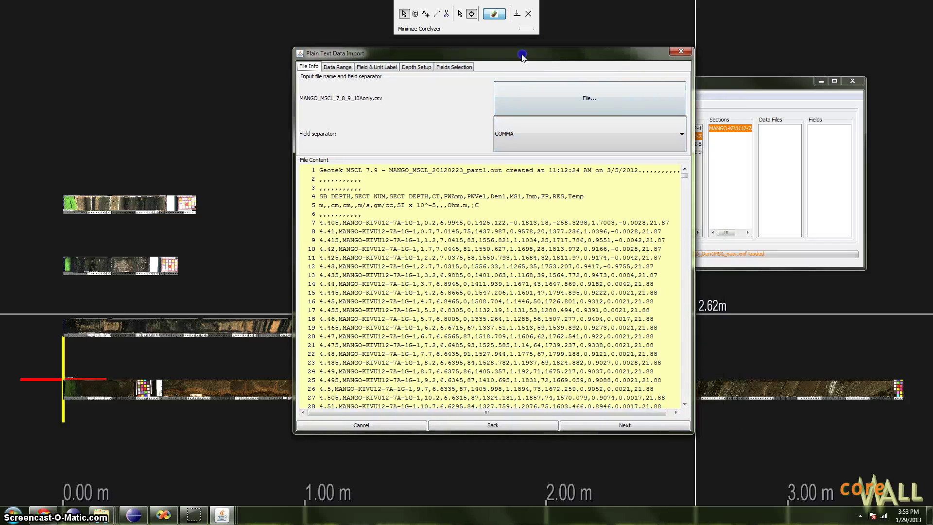
left_click_drag(692, 427, 744, 428)
mouse_move(738, 175)
left_mouse_down()
mouse_move(738, 418)
mouse_move(745, 172)
left_mouse_up()
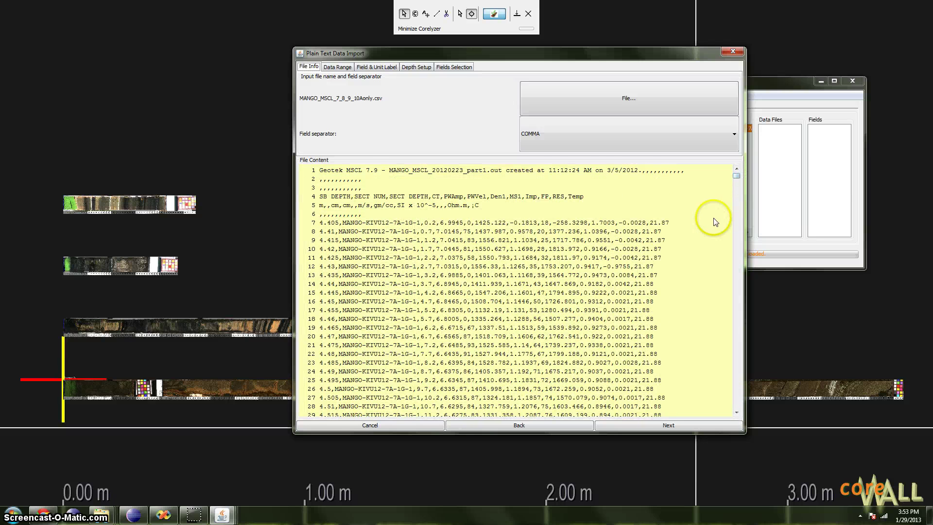
left_click_drag(417, 58, 404, 54)
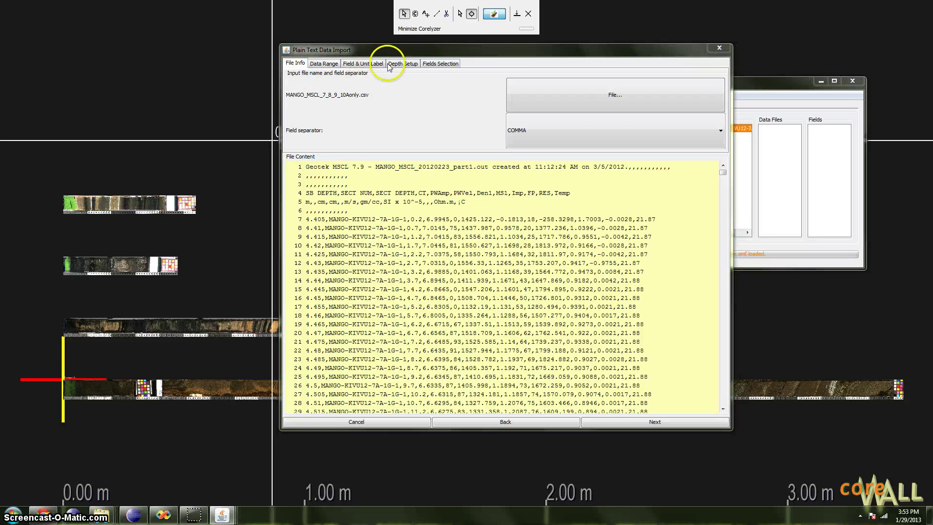
left_click_drag(395, 49, 413, 51)
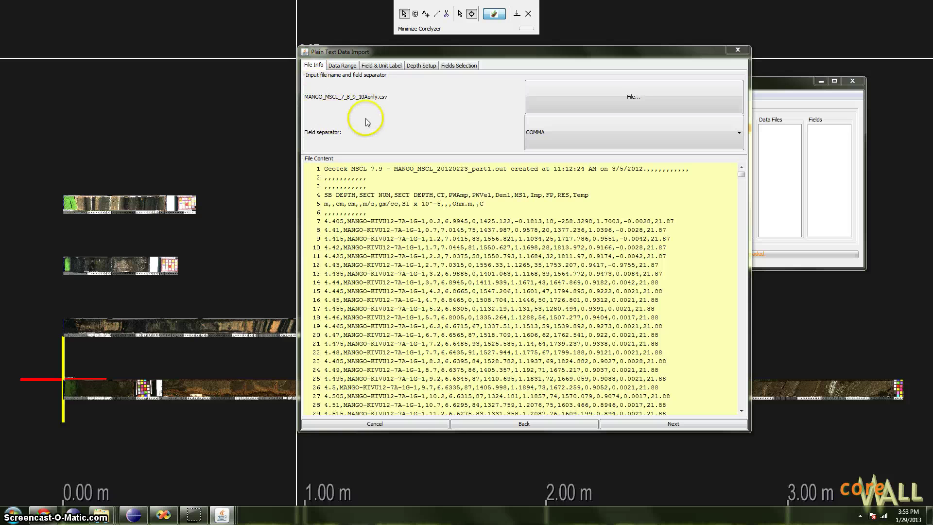
- Keep the same import file and confirm COMMA as the field separator
left_click(576, 99)
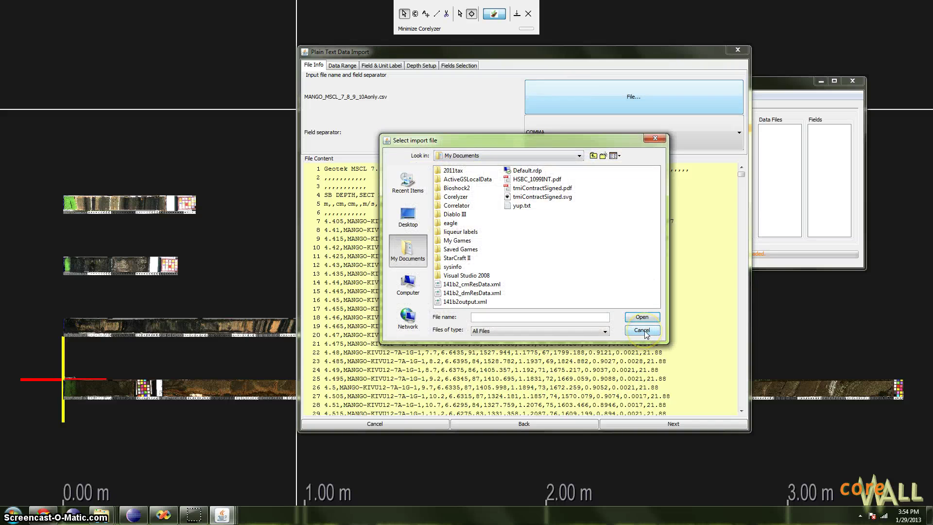
left_click(644, 333)
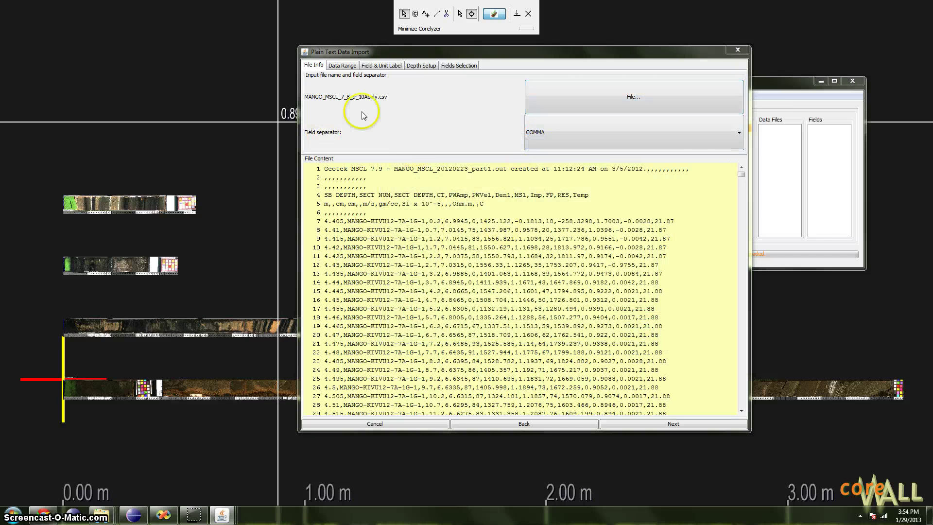
left_click(725, 133)
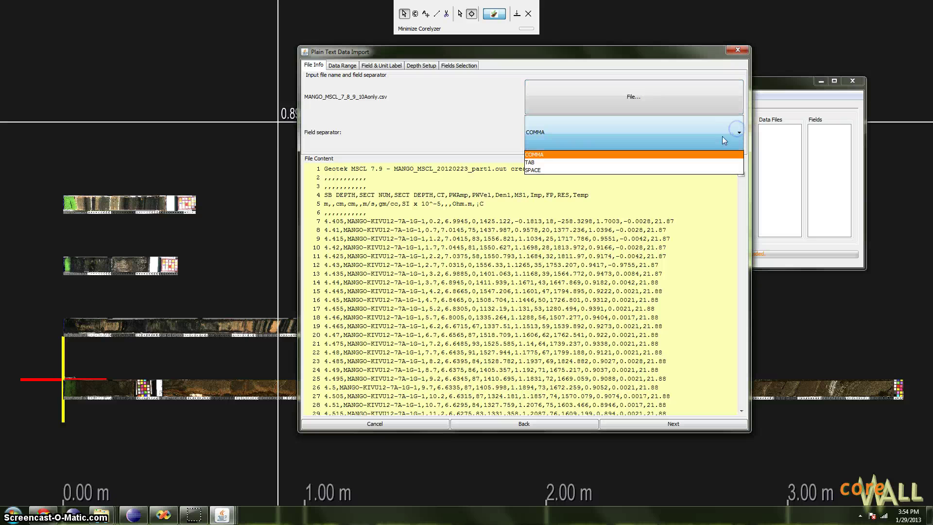
left_click(496, 128)
left_click(593, 133)
left_click(472, 118)
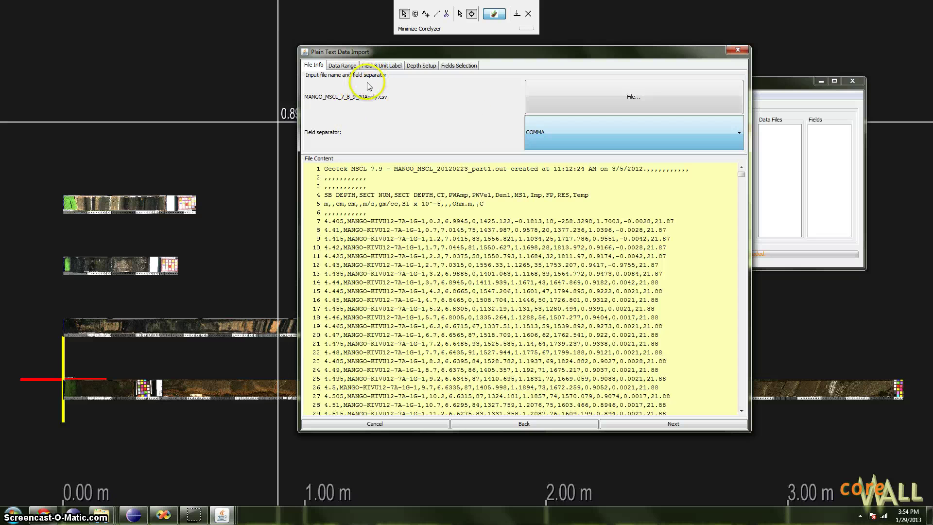
- On Data Range, use Start Line 7 and End Line 1049, checked against the data rows
left_click(343, 65)
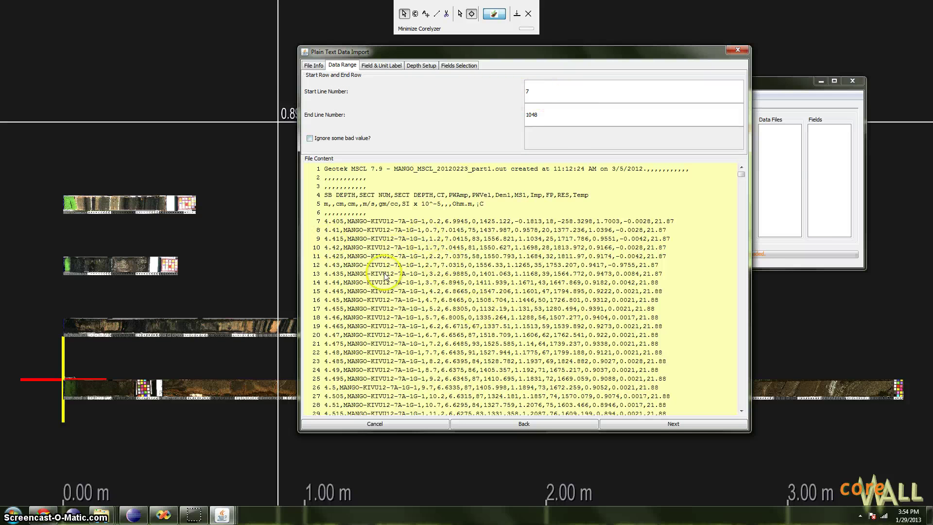
left_click(537, 93)
left_click_drag(546, 114, 511, 114)
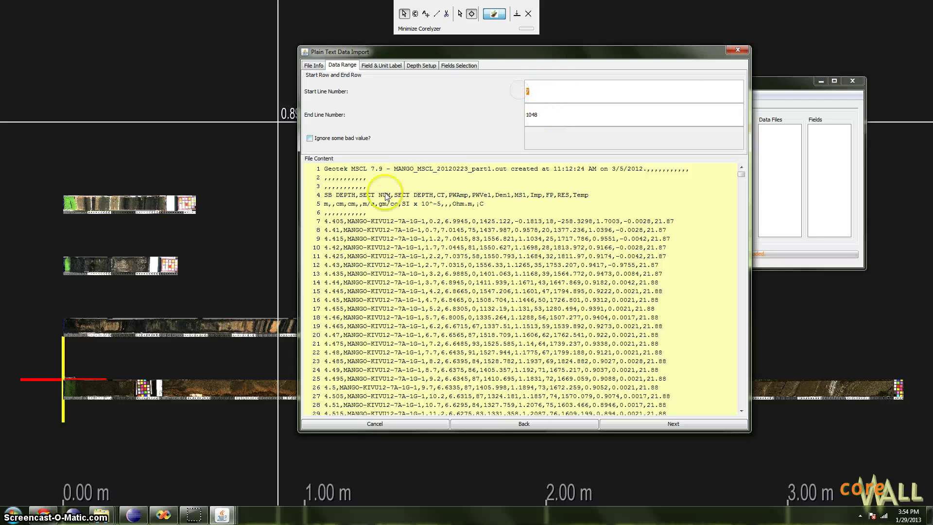
left_click(534, 88)
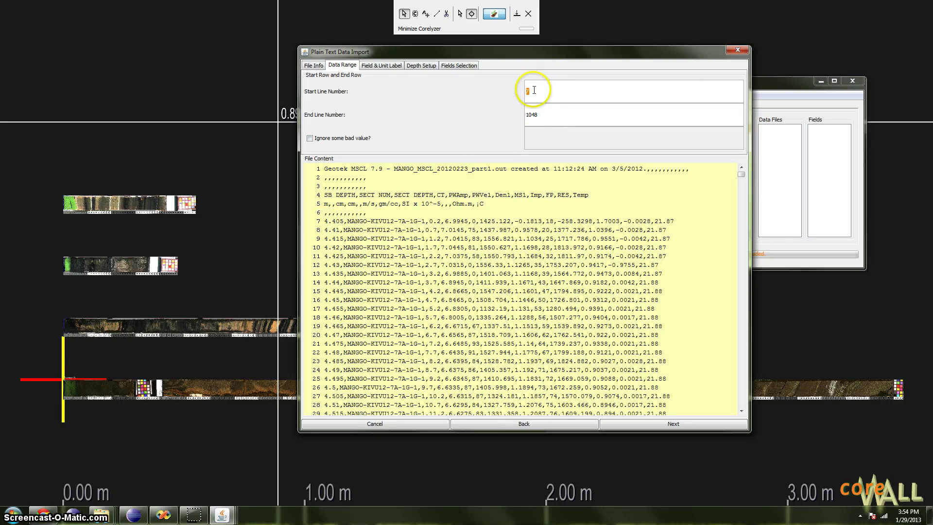
left_click_drag(548, 92, 511, 92)
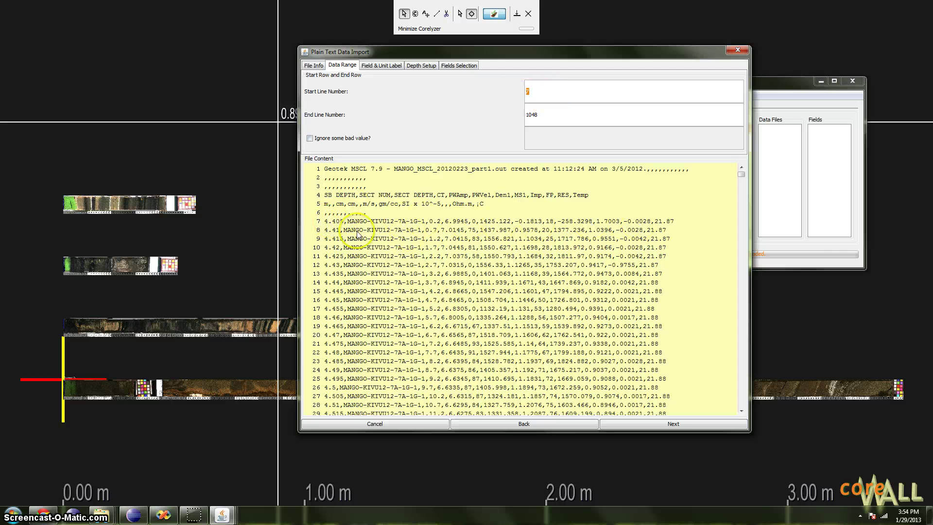
left_click_drag(312, 226, 558, 224)
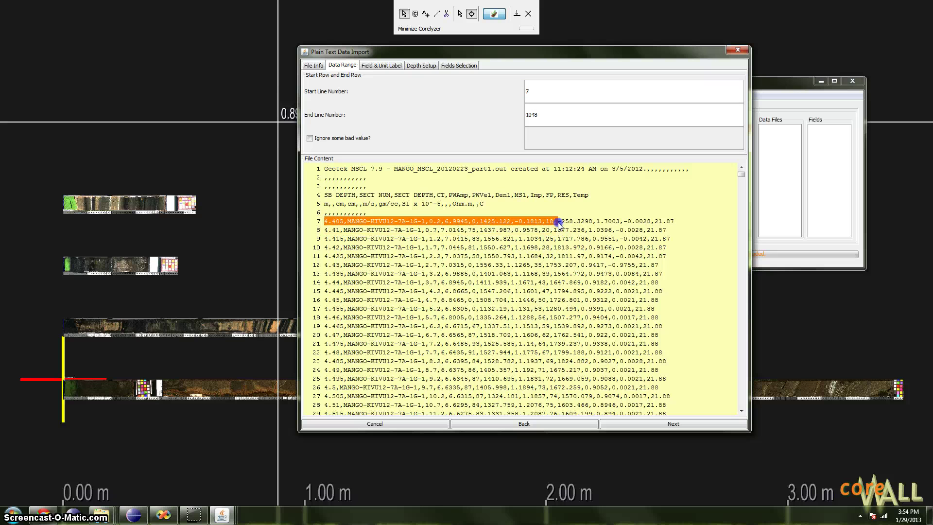
left_click(667, 214)
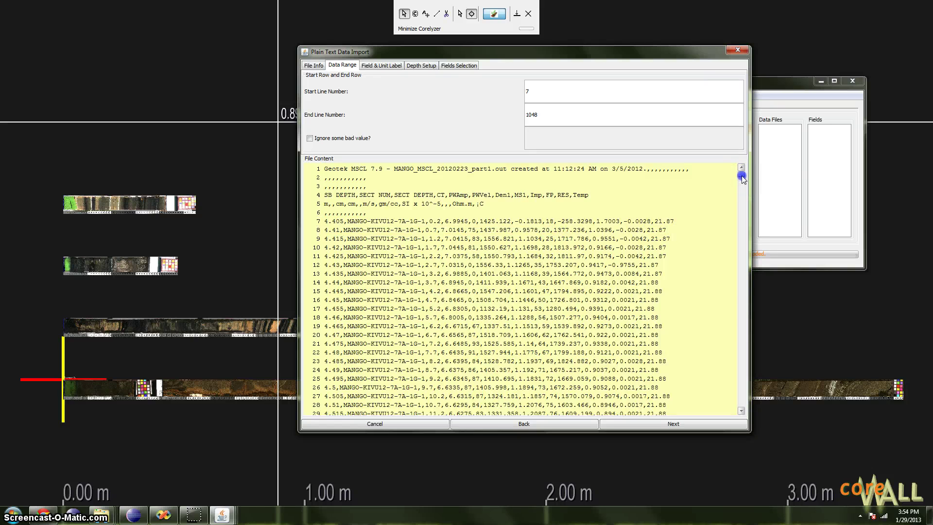
left_click_drag(742, 175, 741, 418)
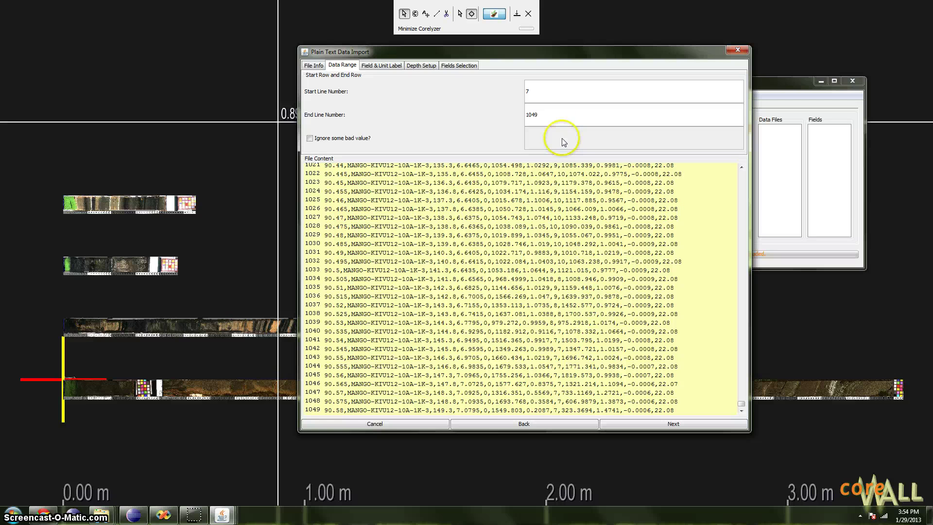
left_click_drag(514, 52, 514, 58)
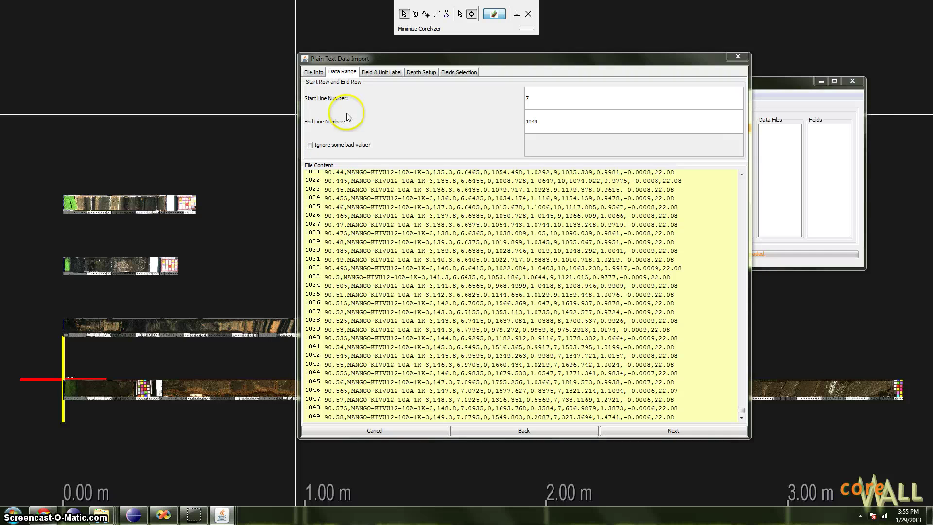
- Try the Ignore bad value option, then leave it unchecked
left_click(310, 145)
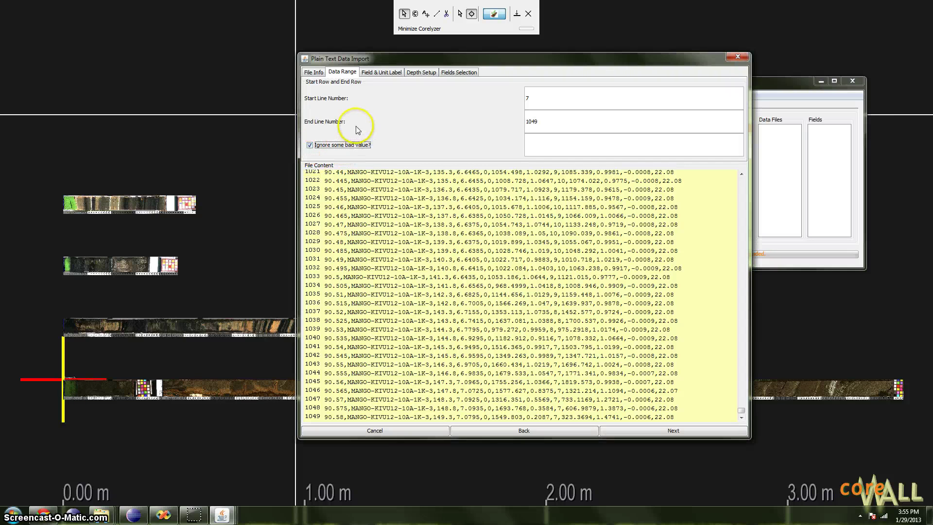
left_click(537, 143)
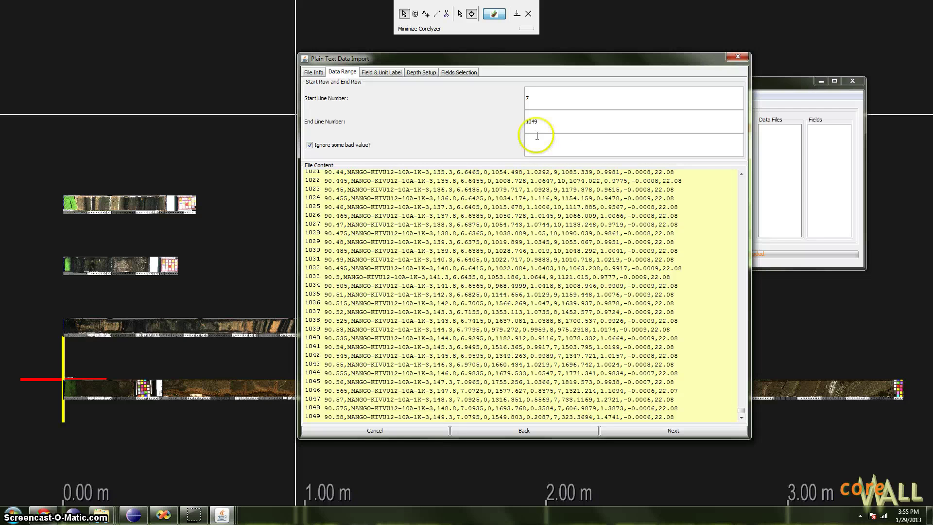
left_click(309, 146)
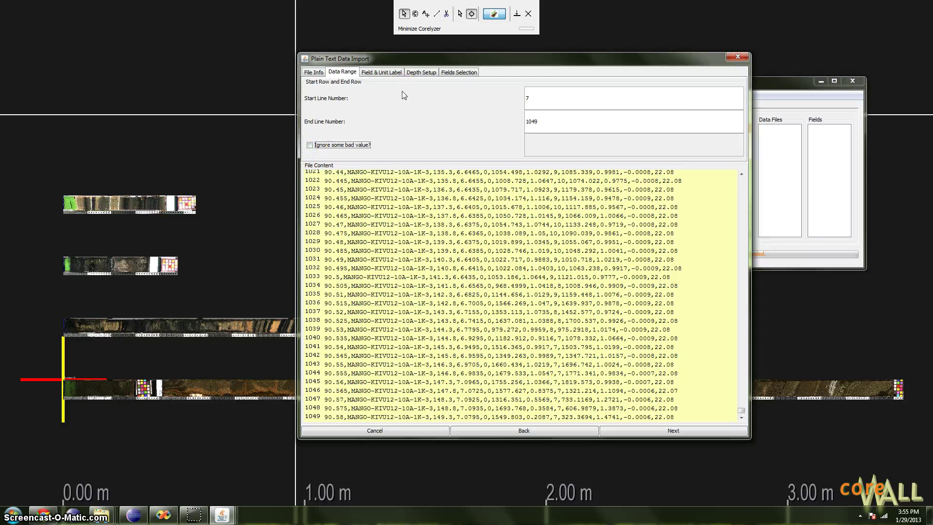
left_click(384, 74)
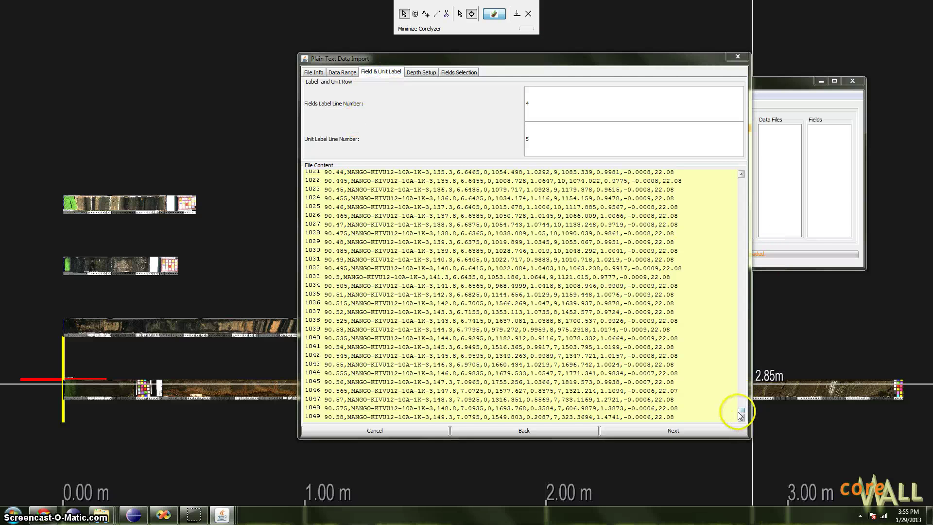
- Set Fields Label Line to 4 and Unit Label Line to 5, matching the file's header rows
left_click_drag(742, 408, 741, 177)
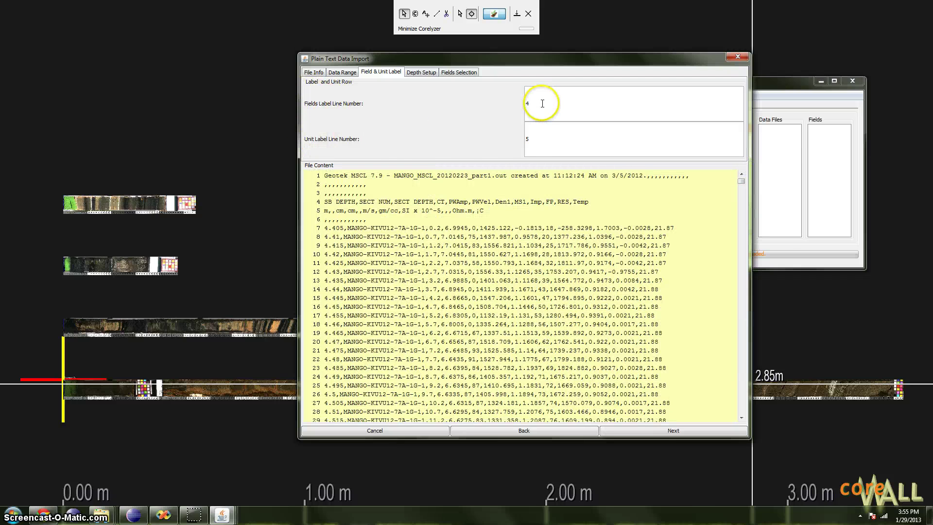
left_click(537, 102)
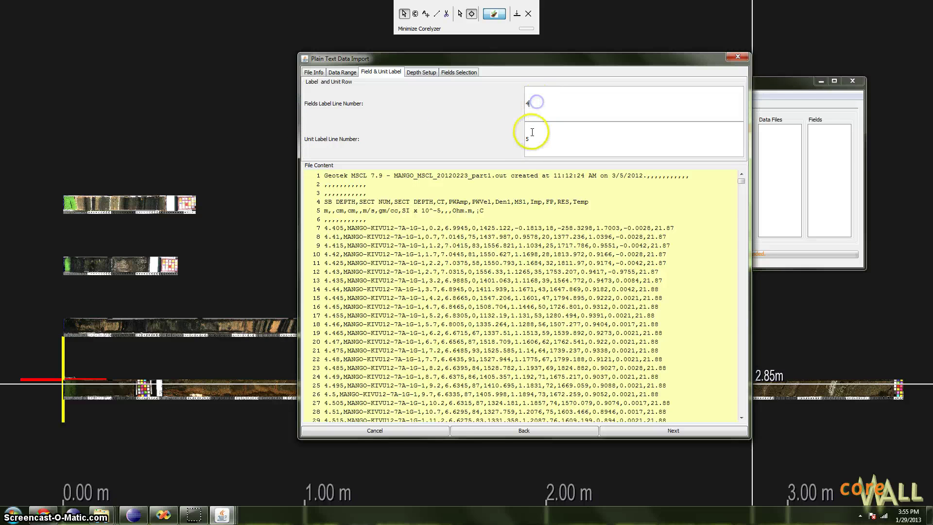
left_click_drag(317, 204, 568, 203)
left_click(546, 132)
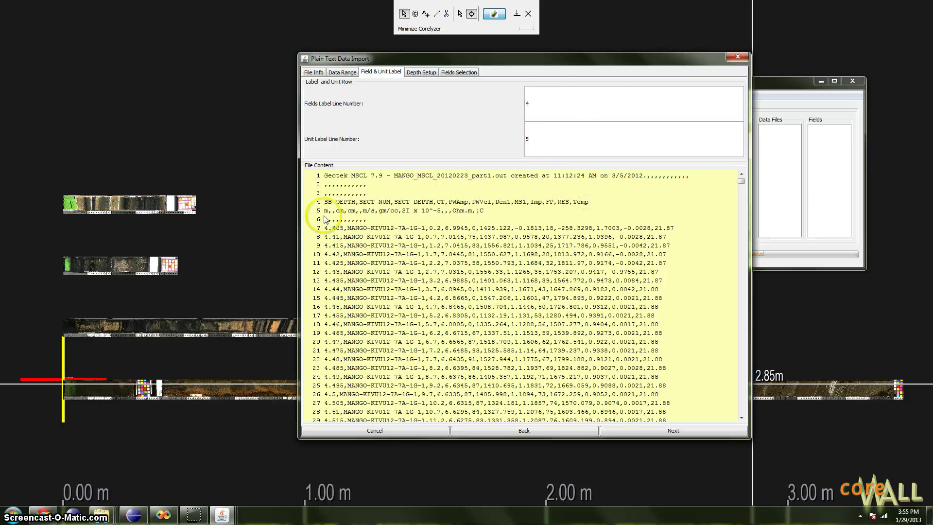
left_click_drag(325, 211, 479, 214)
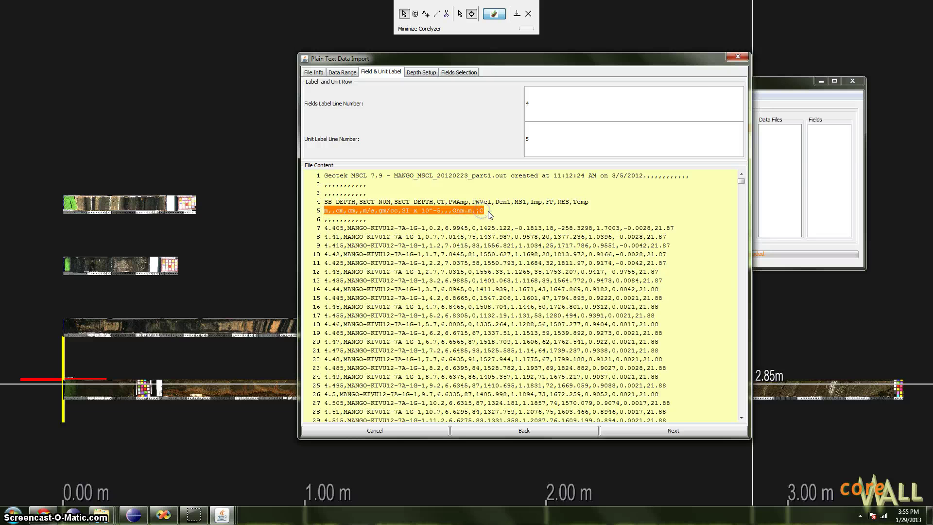
left_click_drag(490, 214, 490, 214)
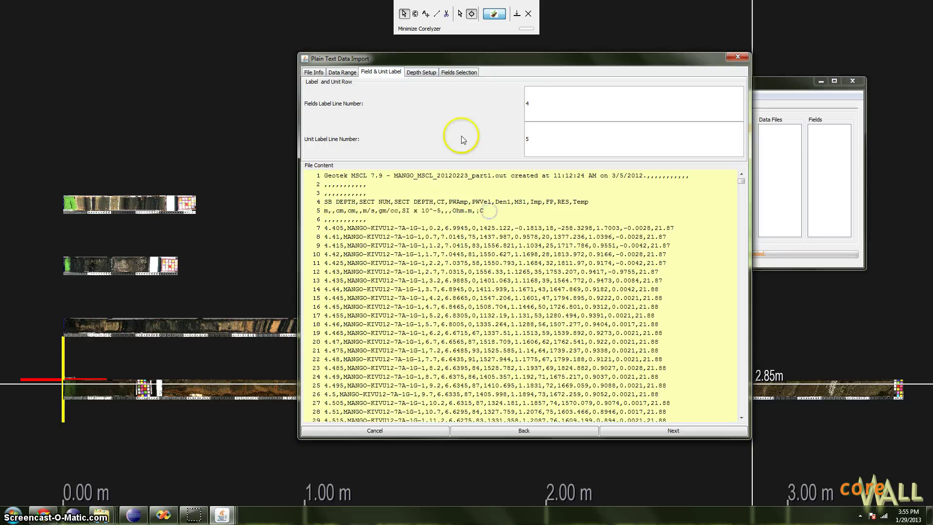
left_click(420, 73)
- Set Depth Column Number to 3 with SECTION_DEPTH mode and enable Customize Section Name
left_click_drag(590, 58, 563, 49)
left_click(500, 83)
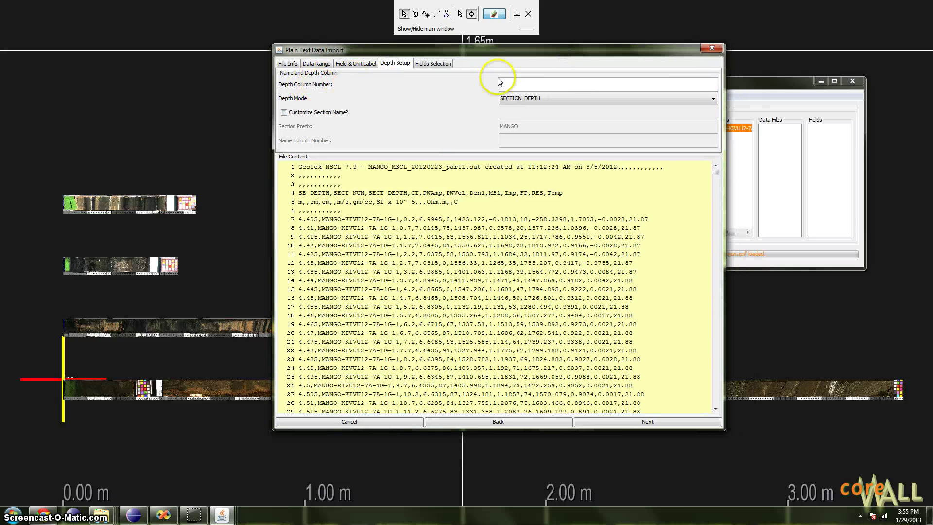
left_click_drag(514, 84, 494, 83)
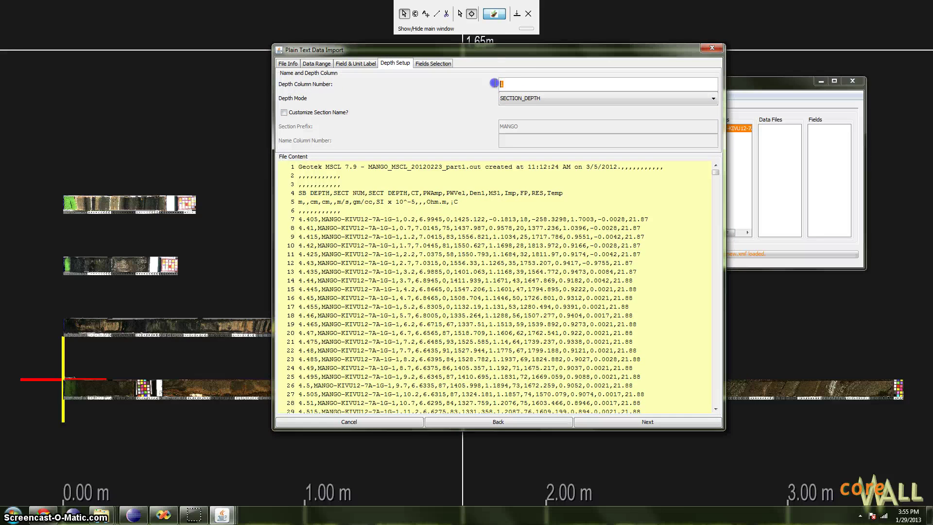
left_click(529, 84)
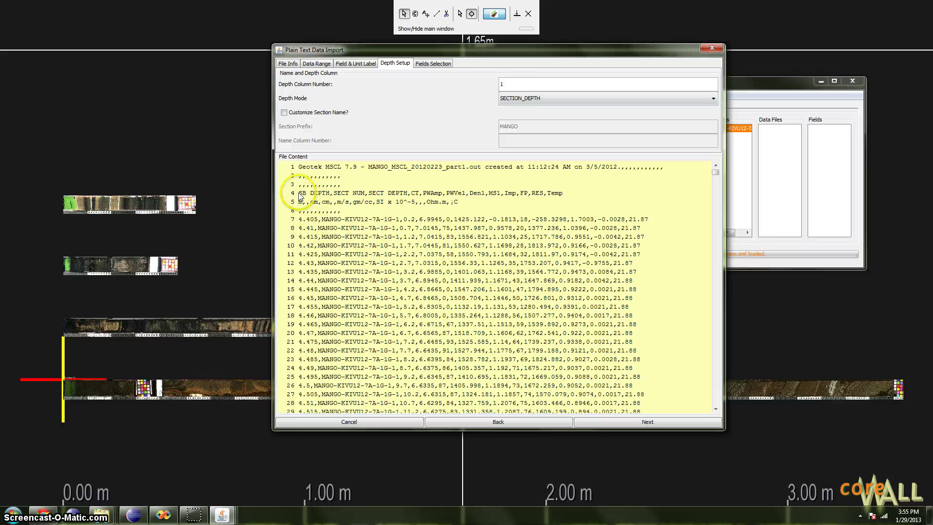
left_click_drag(300, 195, 403, 196)
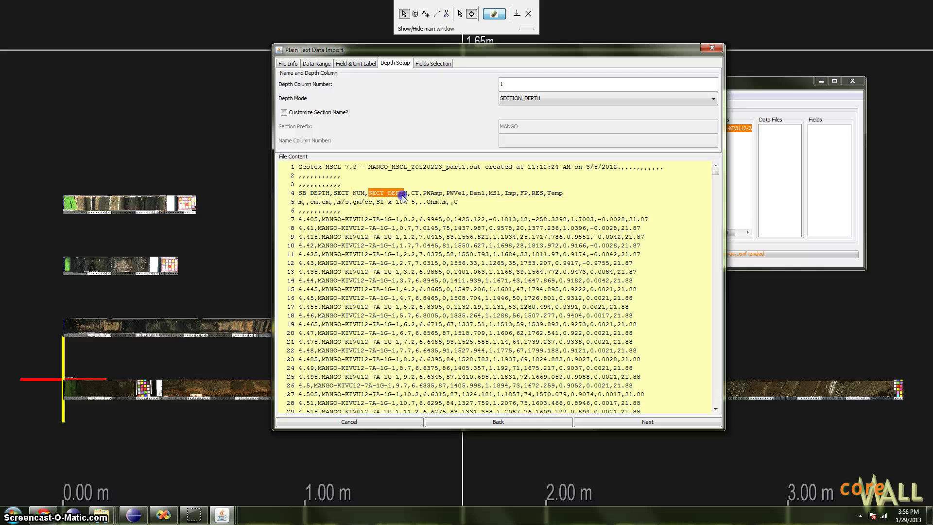
left_click(450, 114)
left_click(566, 99)
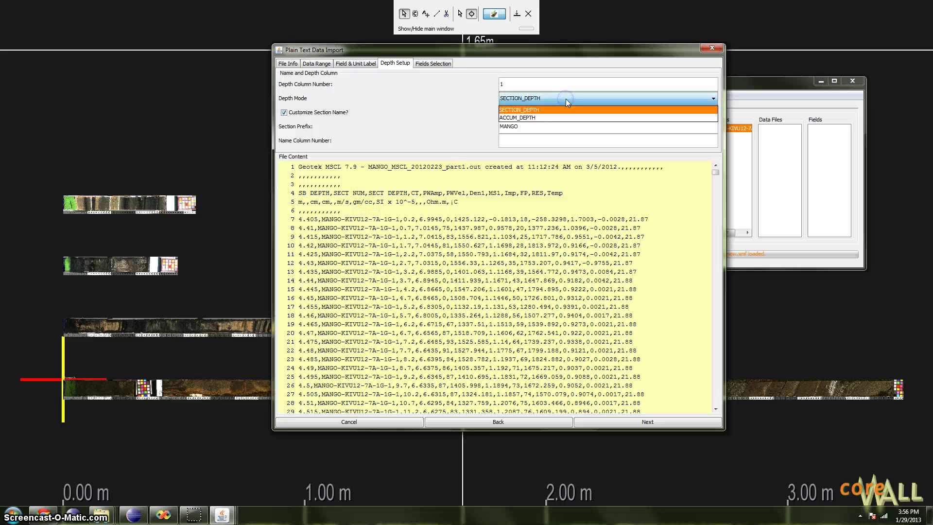
left_click(428, 92)
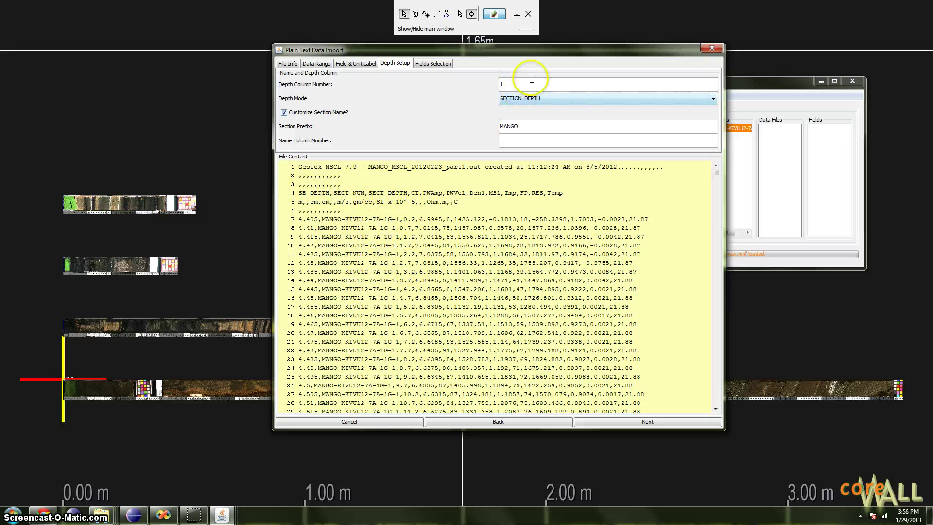
double_click(515, 84)
type("3")
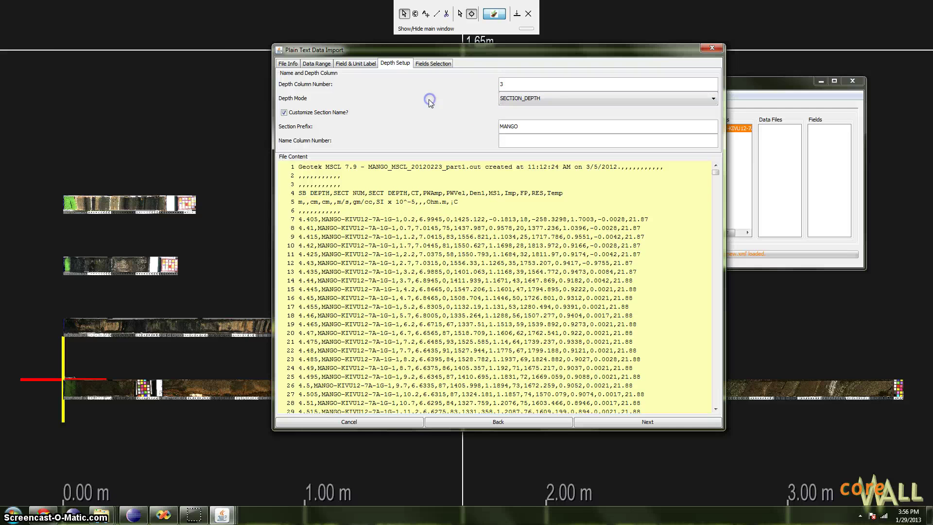
left_click_drag(463, 52, 465, 55)
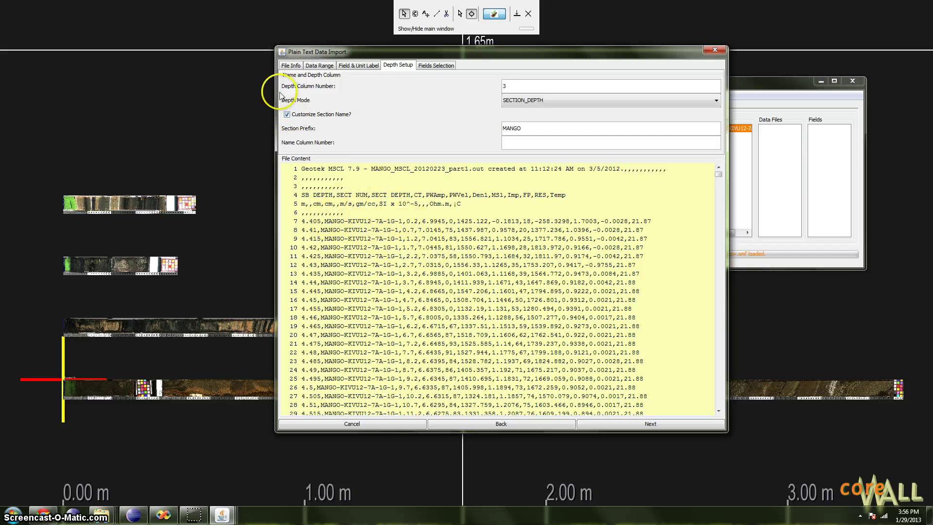
left_click_drag(466, 51, 460, 53)
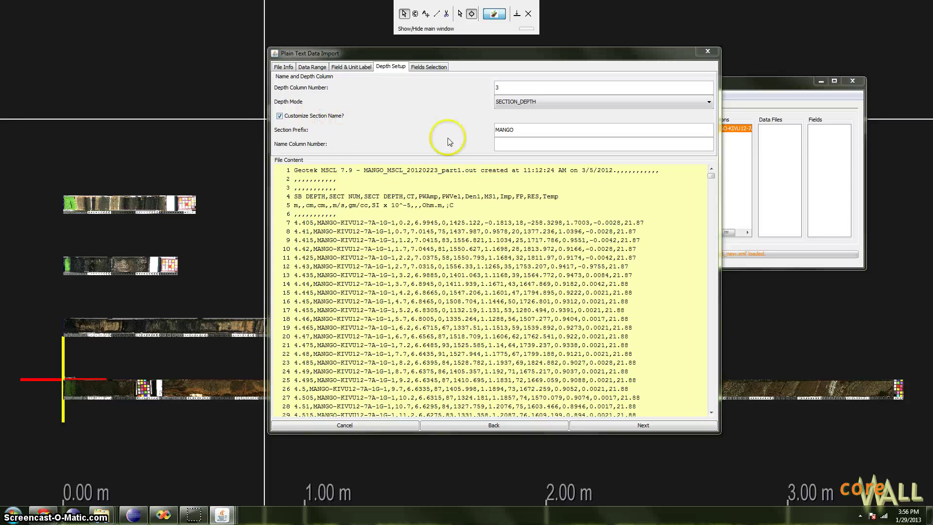
- Clear the MANGO section prefix and take section names from column 2
left_click(523, 130)
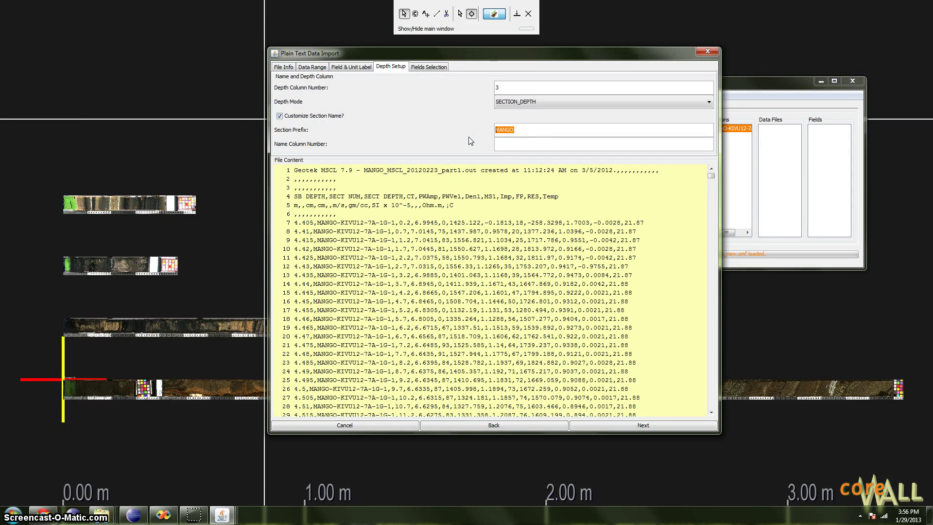
key("BackSpace")
left_click_drag(469, 55, 463, 52)
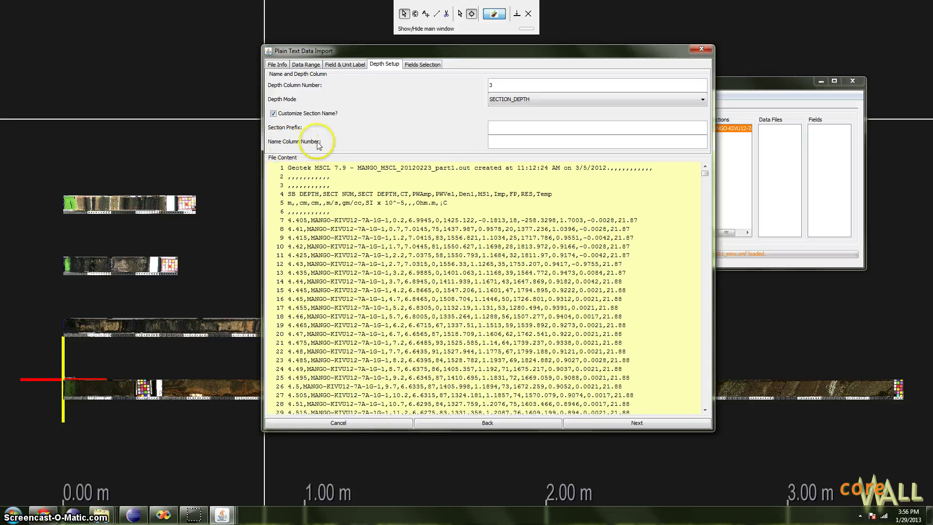
left_click(311, 221)
left_click_drag(311, 221, 394, 223)
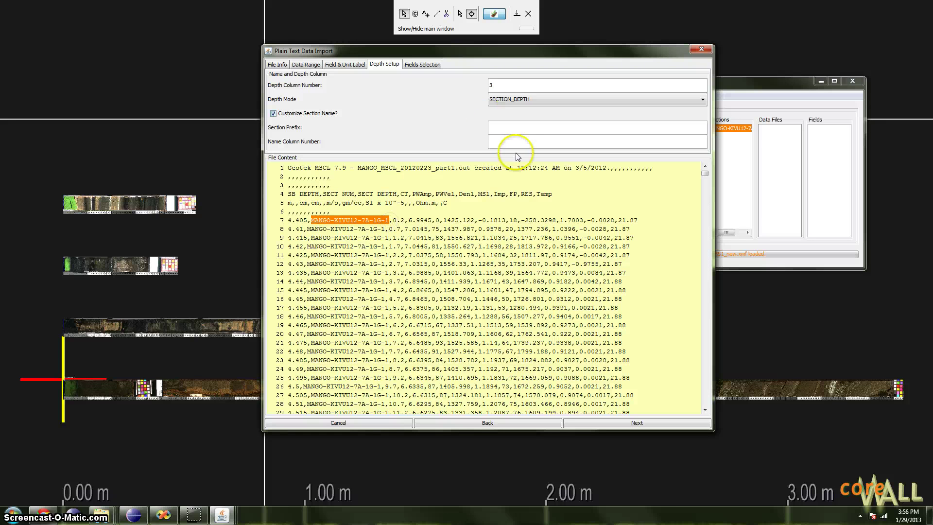
left_click(505, 141)
type("2")
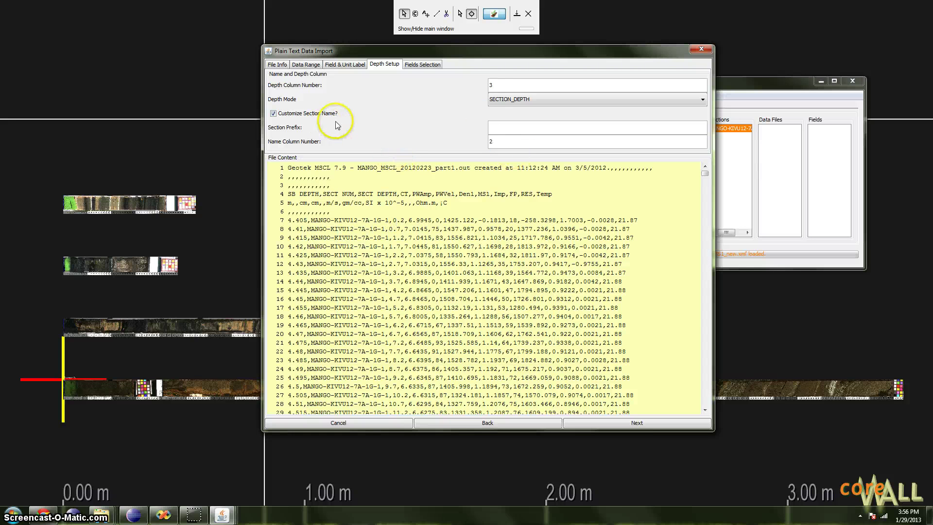
left_click_drag(472, 51, 462, 54)
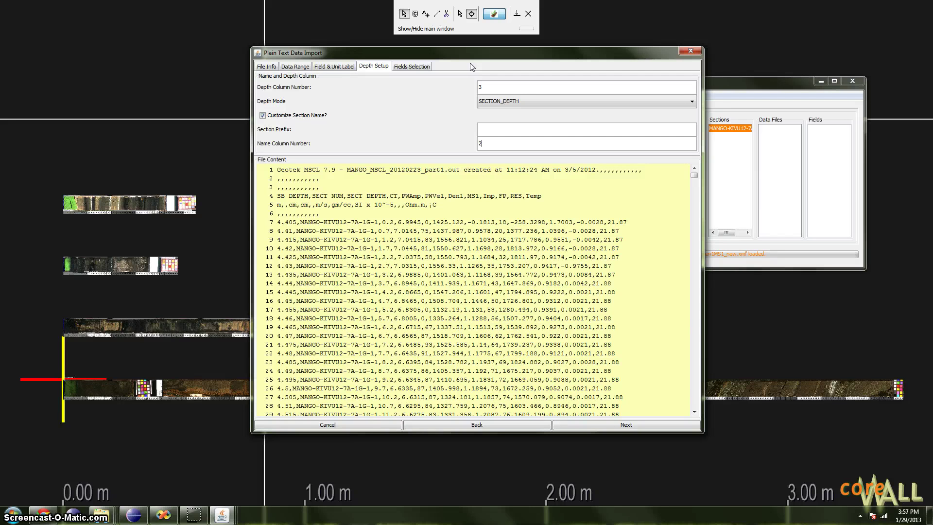
left_click_drag(471, 67, 437, 76)
left_click(443, 91)
- Tick Den1 and MS1 under Pick Value Columns on the Fields Selection page
left_click_drag(408, 55, 403, 55)
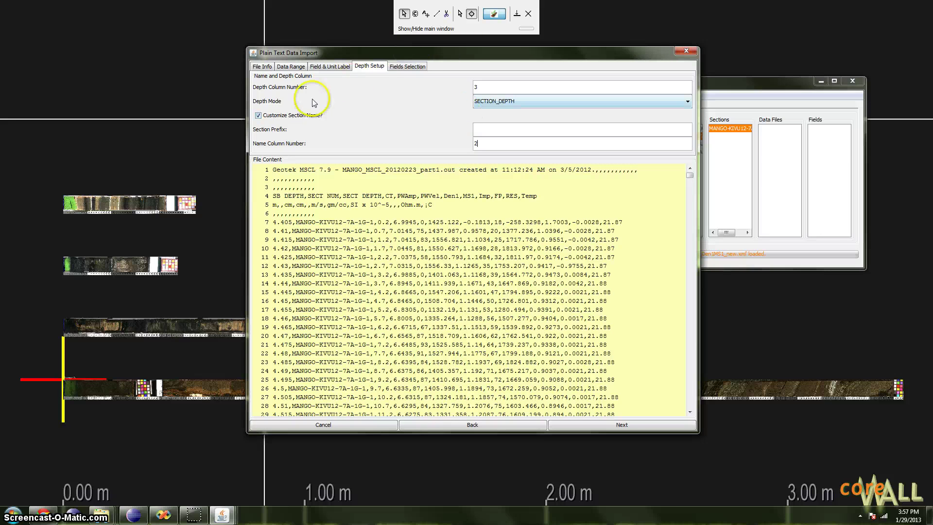
left_click(411, 70)
left_click_drag(386, 54, 426, 50)
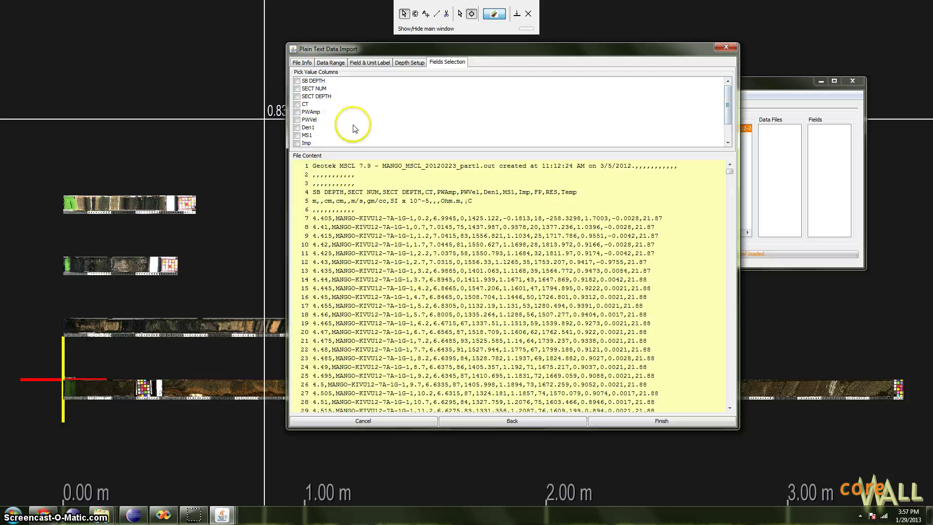
left_click(298, 127)
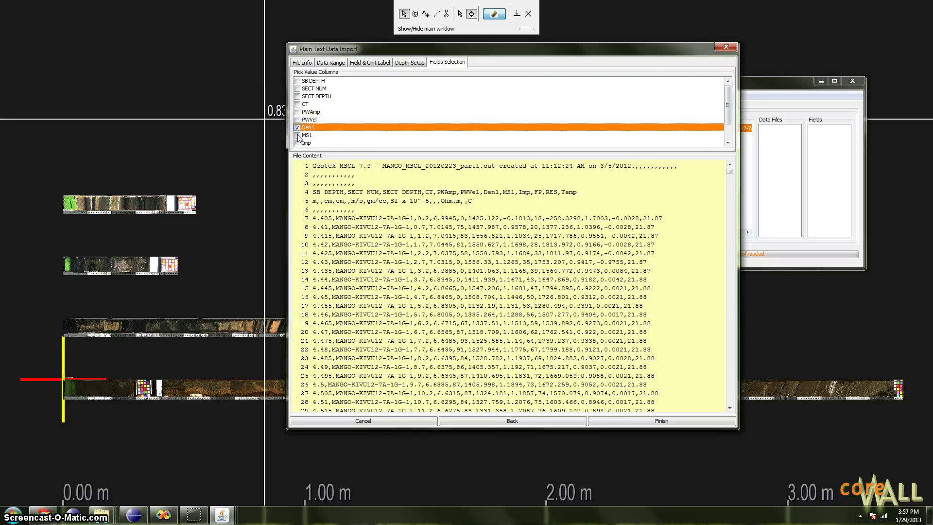
left_click(298, 135)
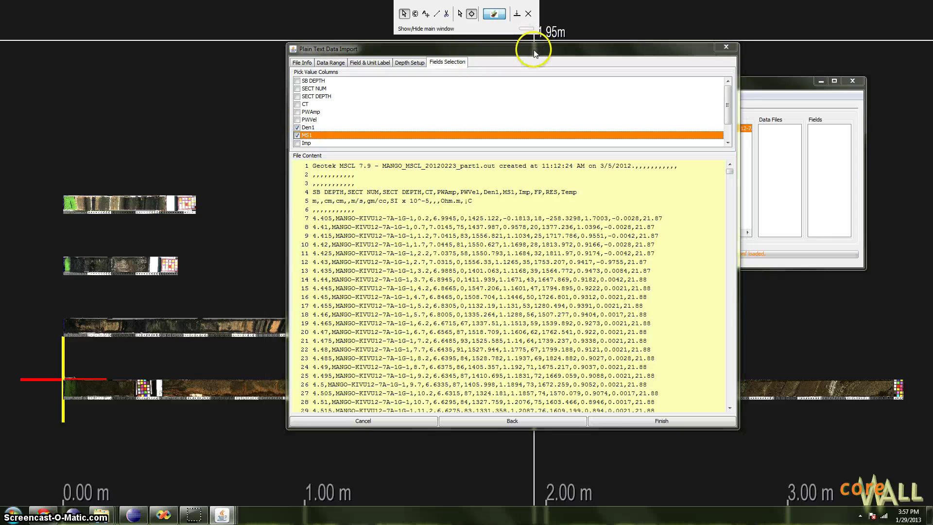
left_click(727, 105)
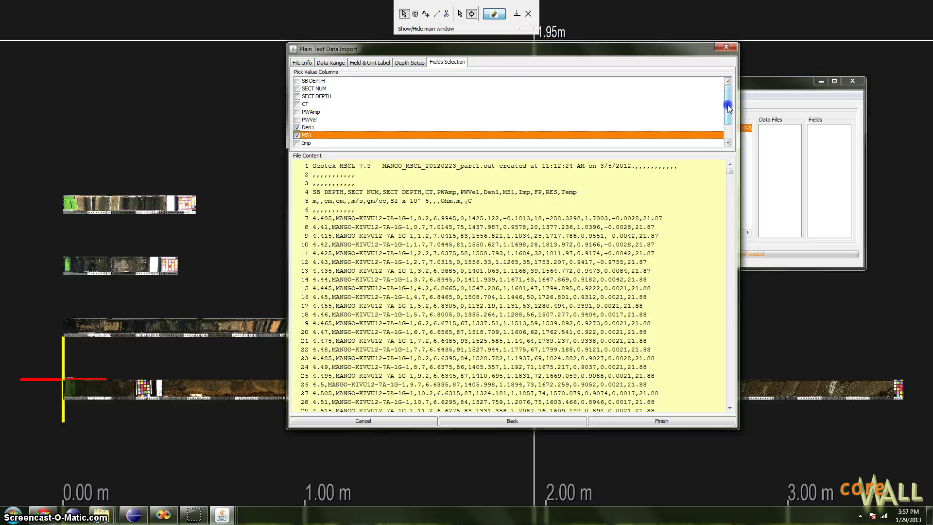
- Finish the import and save it as Den1MS1.xml in Corelyzer > Converted Datasets
left_click(677, 424)
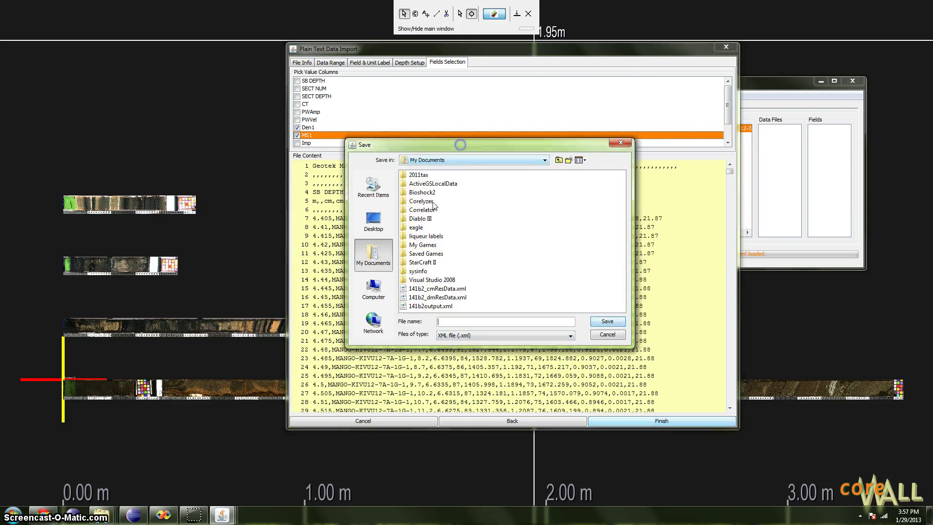
left_click_drag(514, 143, 640, 163)
double_click(543, 221)
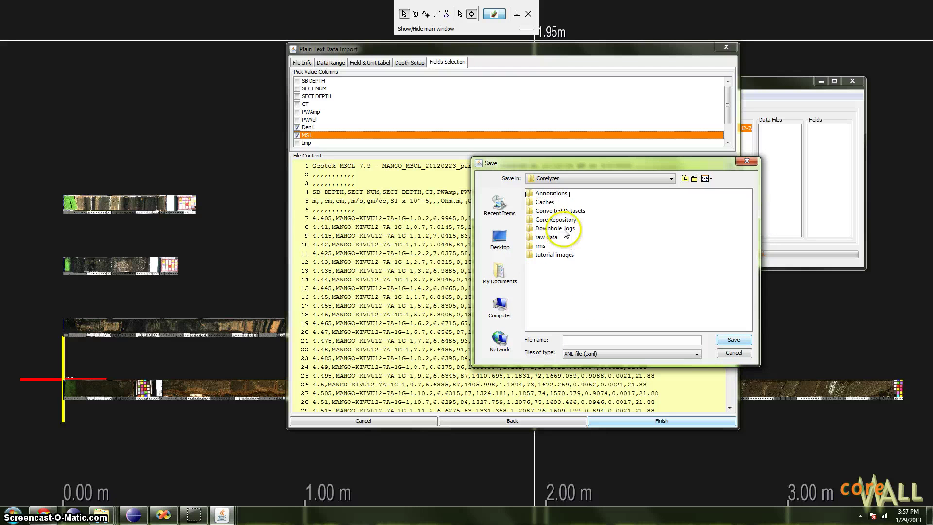
double_click(531, 212)
left_click(581, 339)
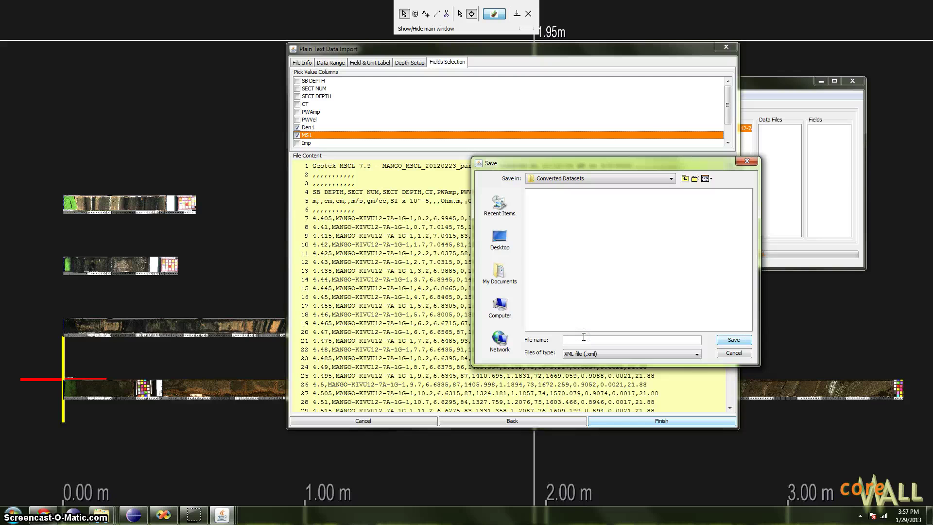
type("Den1MS1.xml")
left_click(734, 339)
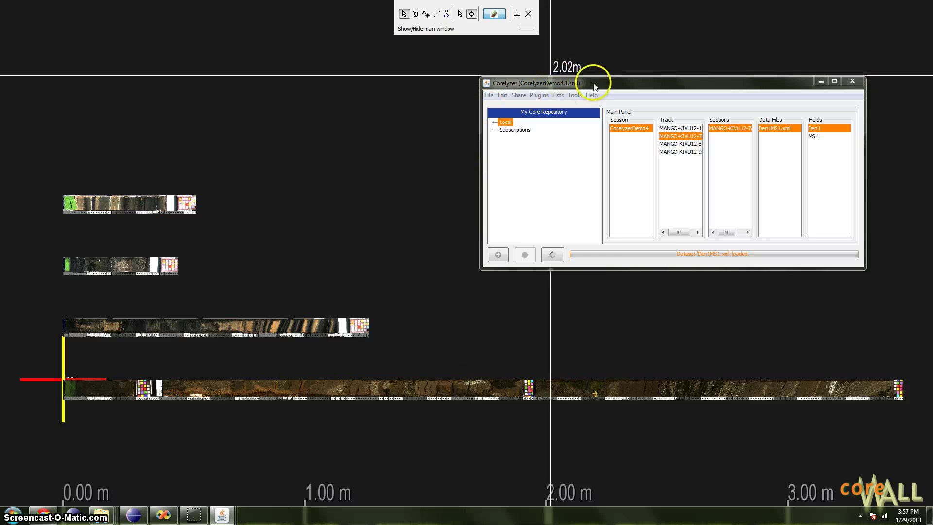
left_click_drag(593, 86, 547, 88)
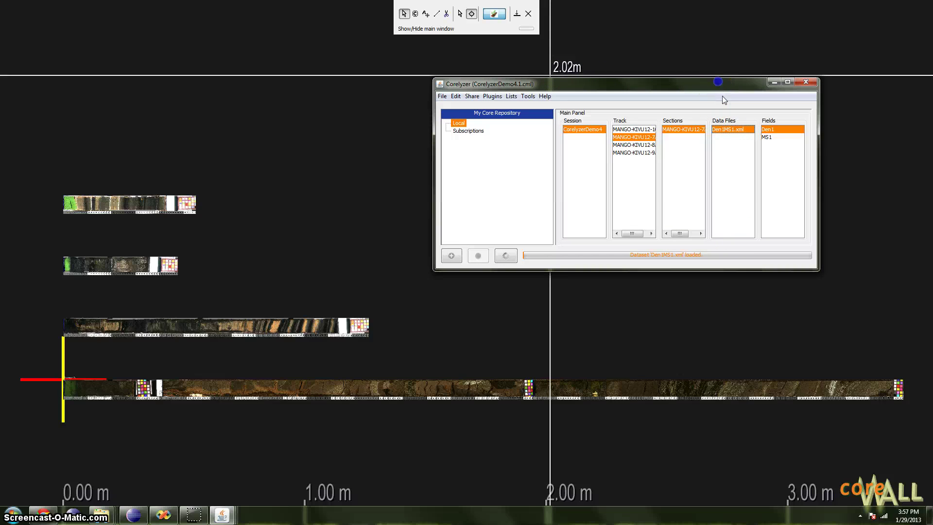
left_click(737, 129)
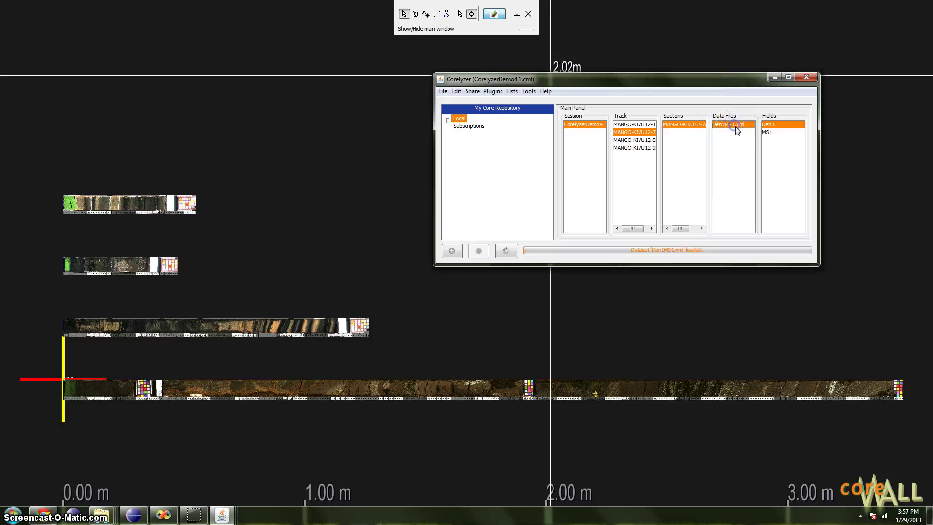
left_click(769, 123)
left_click(770, 132)
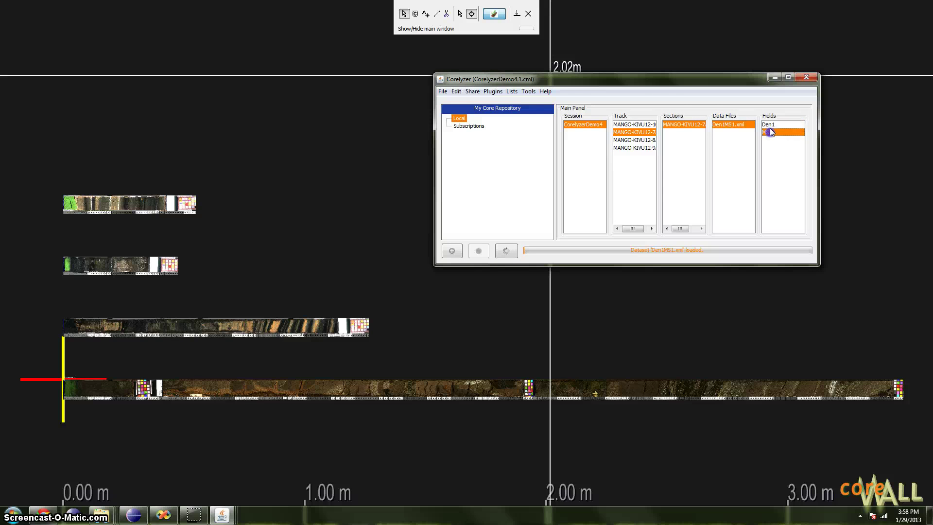
left_click_drag(637, 80, 647, 91)
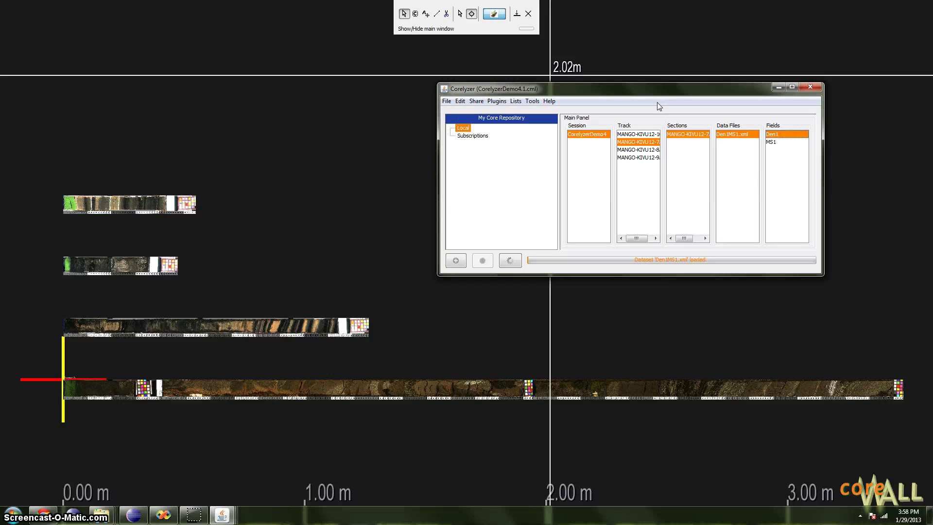
left_click_drag(642, 89, 641, 87)
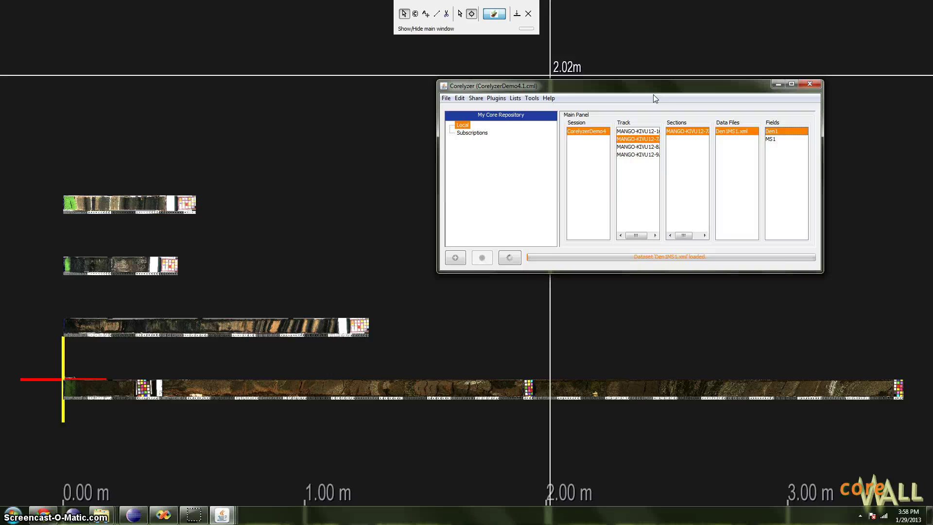
left_click_drag(652, 90, 622, 86)
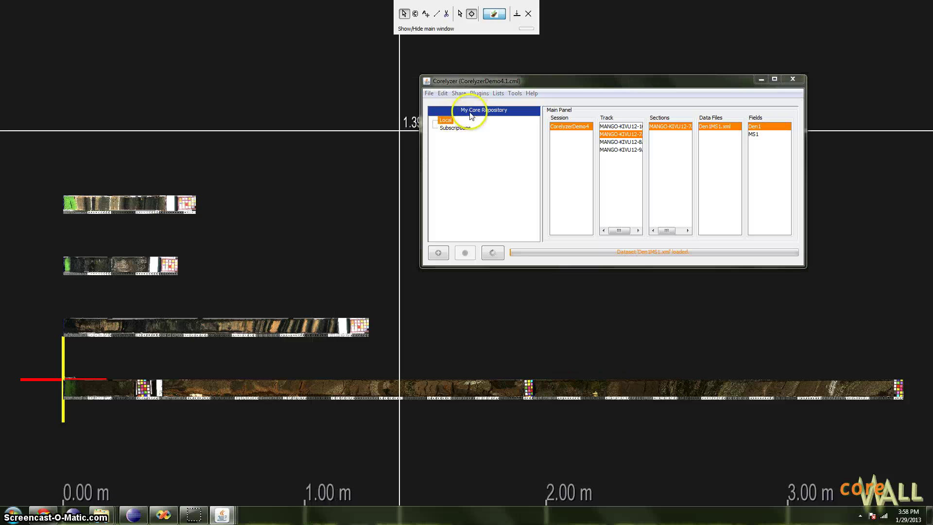
- Open the Graph dialog for the Den1MS1.xml data file
right_click(137, 206)
left_click(166, 305)
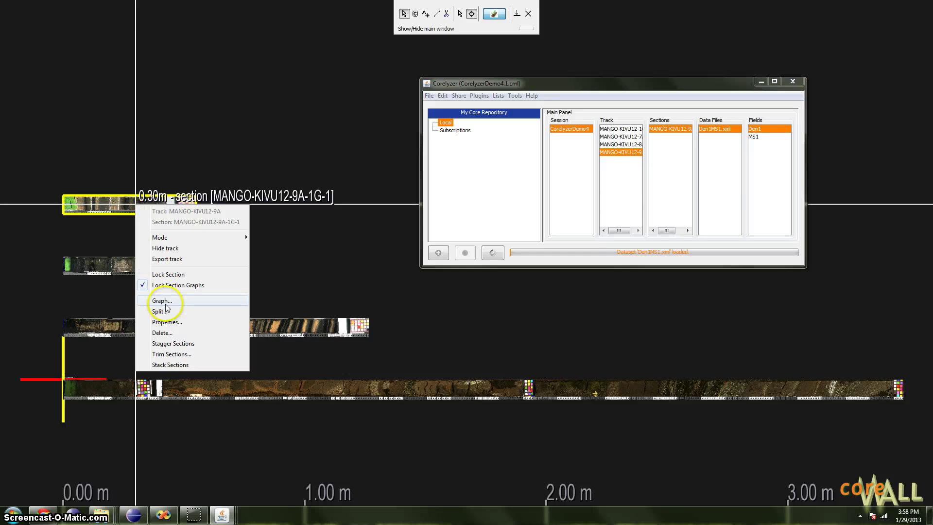
left_click(302, 253)
left_click(698, 82)
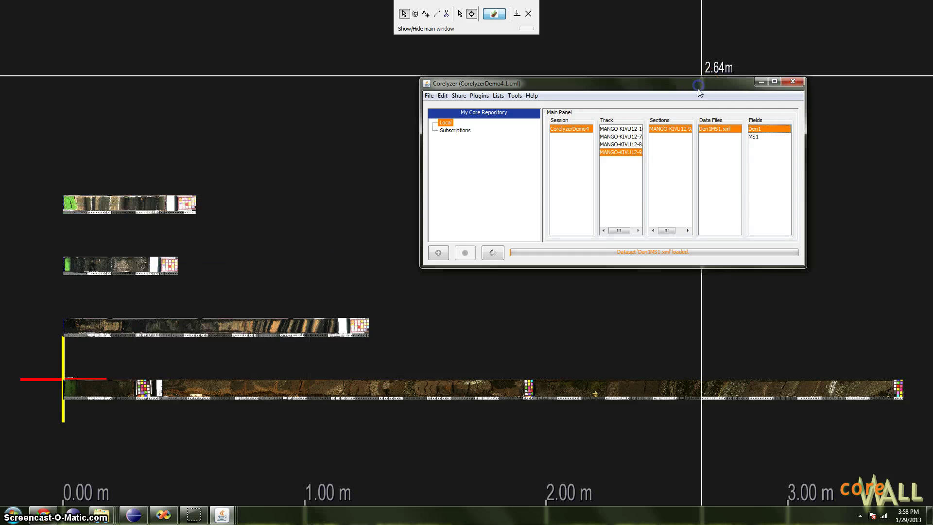
left_click(713, 130)
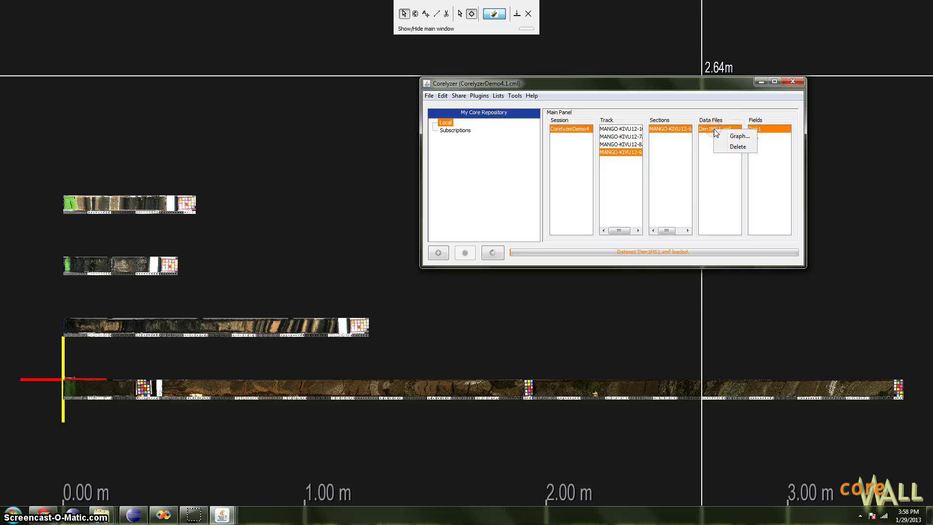
left_click(732, 139)
- Position the Graph Dialog over the main window and check its dataset list
left_click_drag(695, 186, 386, 159)
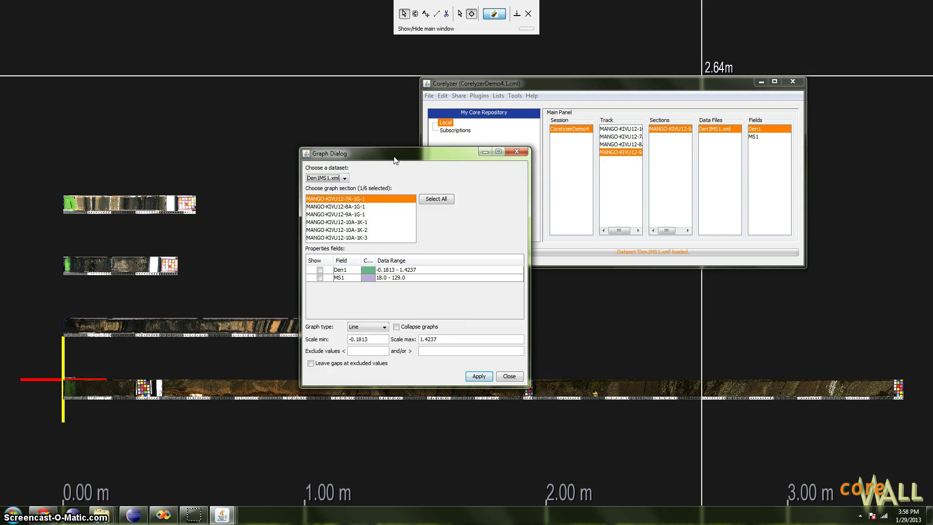
left_click_drag(375, 156, 478, 112)
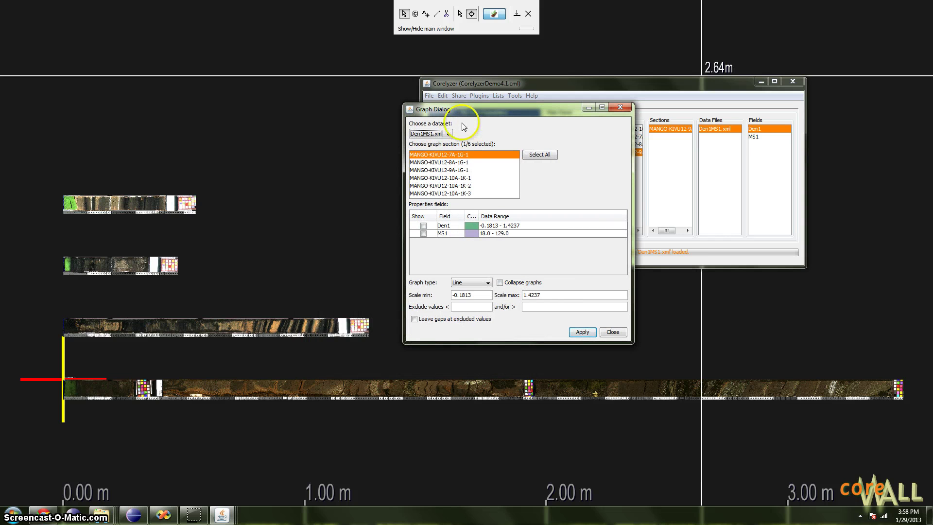
left_click_drag(471, 108, 452, 109)
left_click(430, 135)
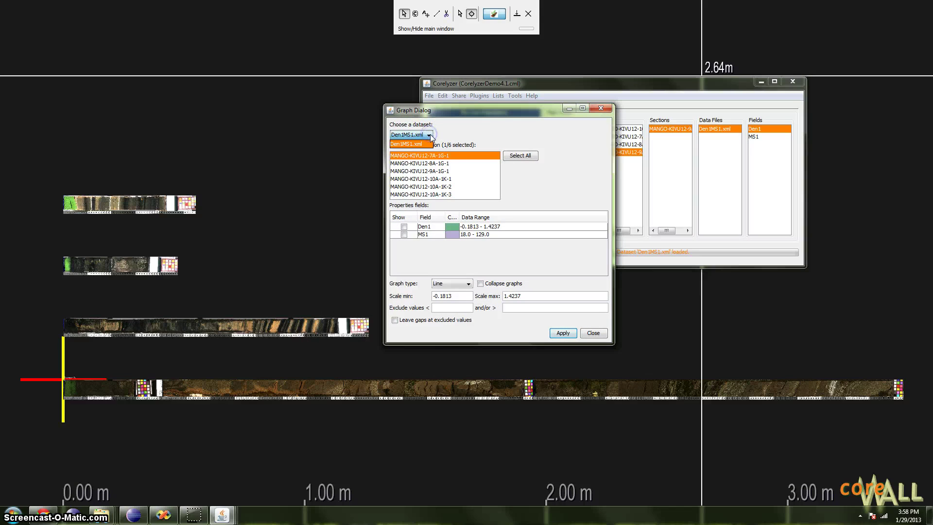
left_click(482, 116)
left_click_drag(479, 113, 464, 115)
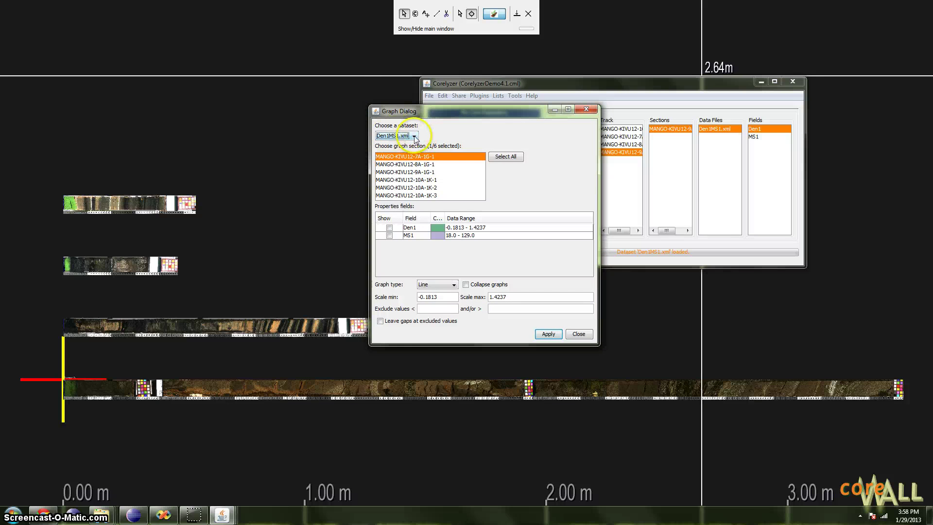
left_click(415, 137)
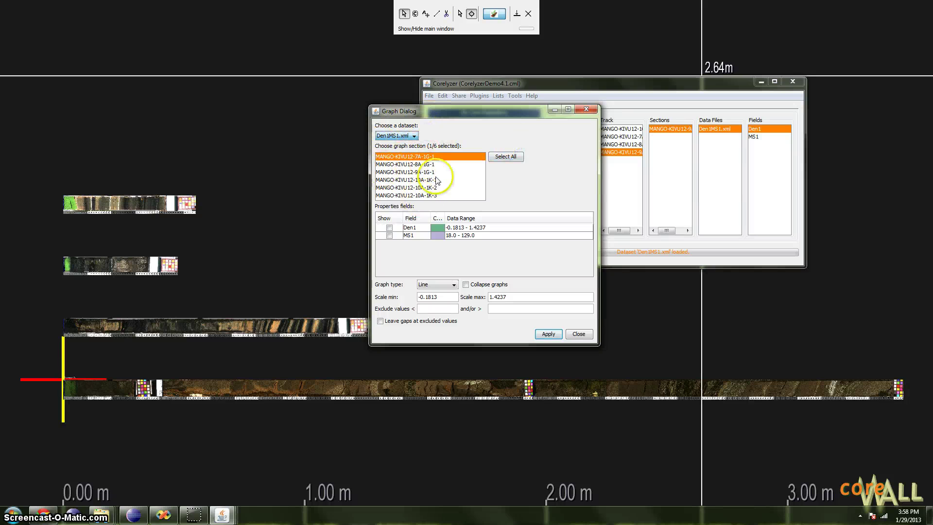
left_click(395, 136)
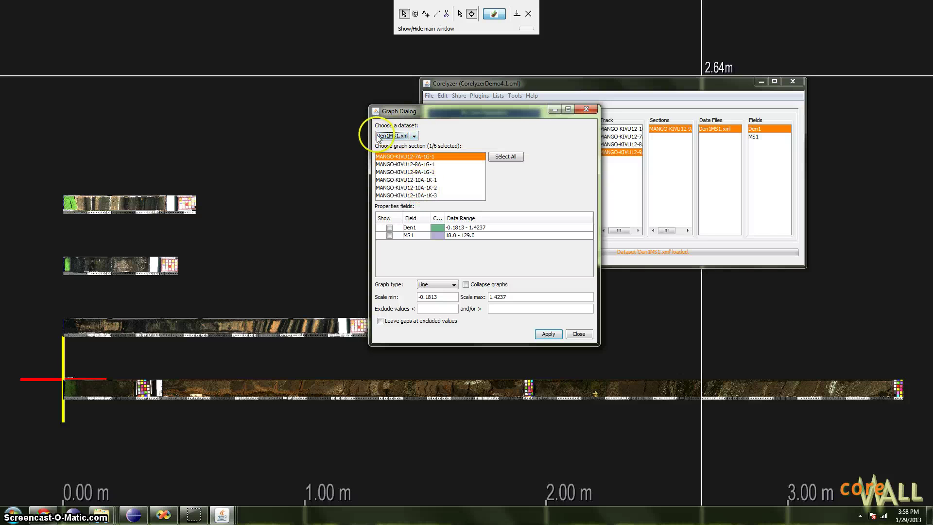
left_click(393, 143)
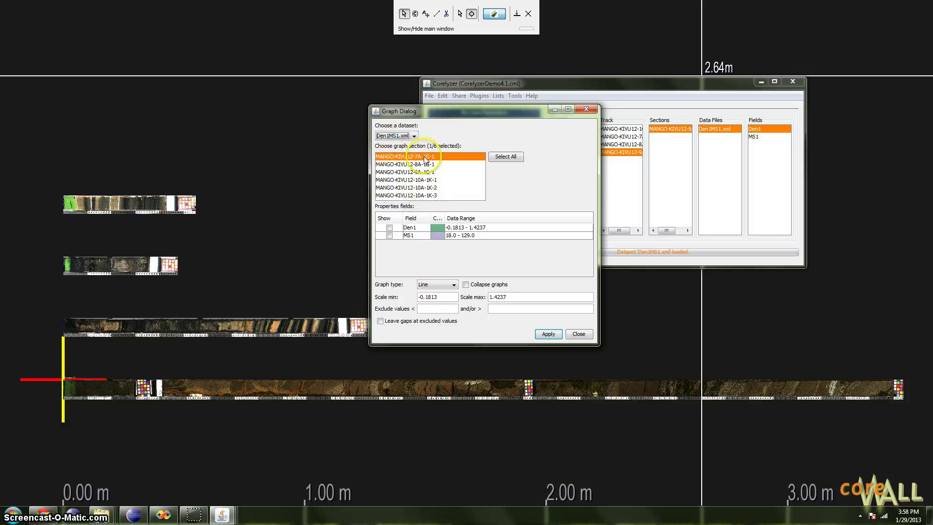
- Browse the MANGO-KIVU sections to review their Den1 and MS1 data ranges
left_click(418, 172)
left_click(424, 195)
key("Up")
key("Up")
key("Up")
key("Up")
key("Up")
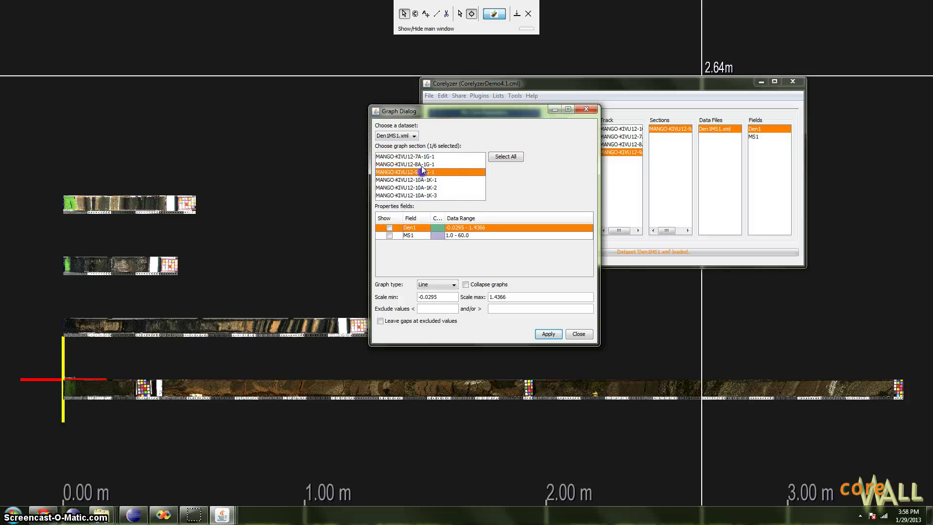
left_click(423, 156)
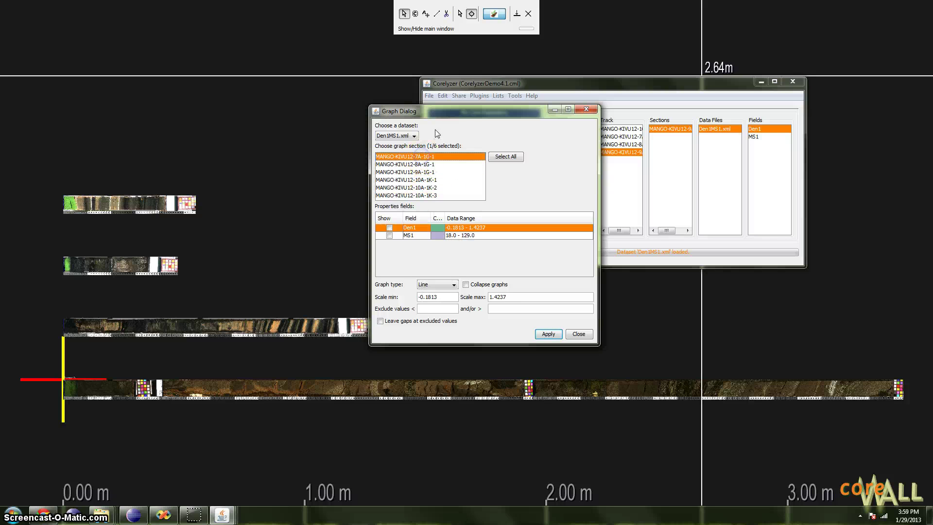
mouse_move(451, 112)
left_mouse_down()
mouse_move(437, 119)
mouse_move(469, 114)
left_mouse_up()
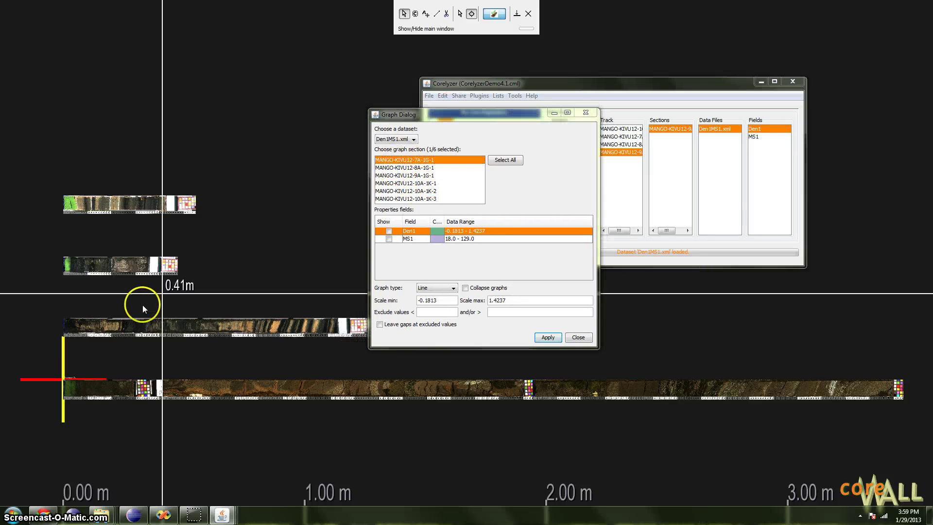
left_click_drag(450, 117, 471, 115)
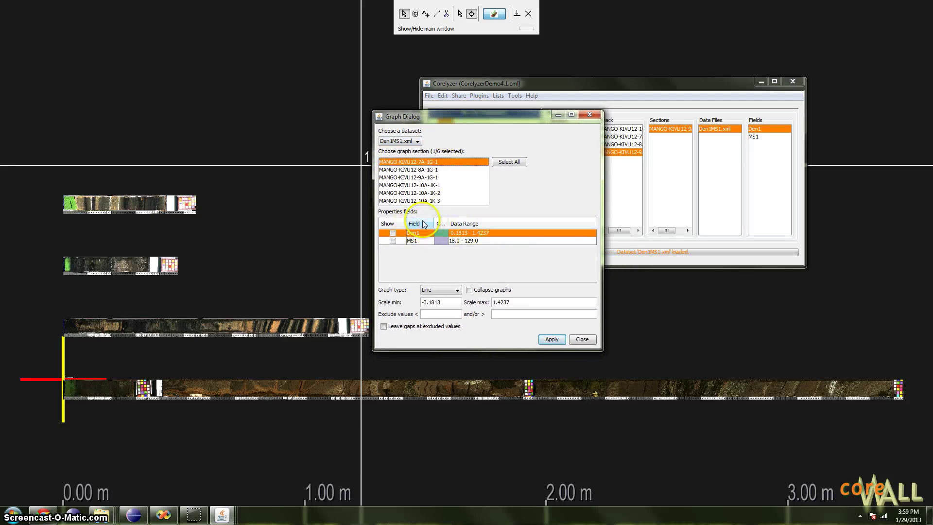
left_click(424, 177)
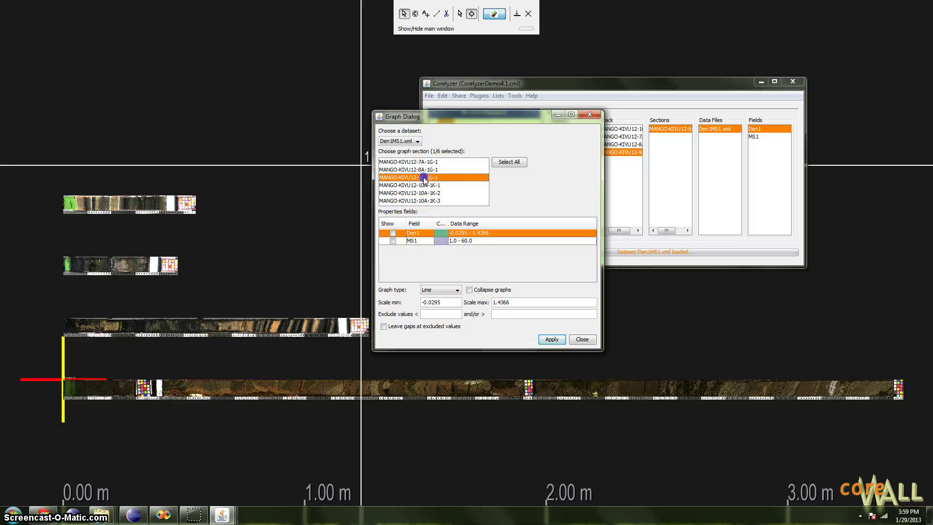
left_click(425, 186)
left_click_drag(426, 195, 427, 162)
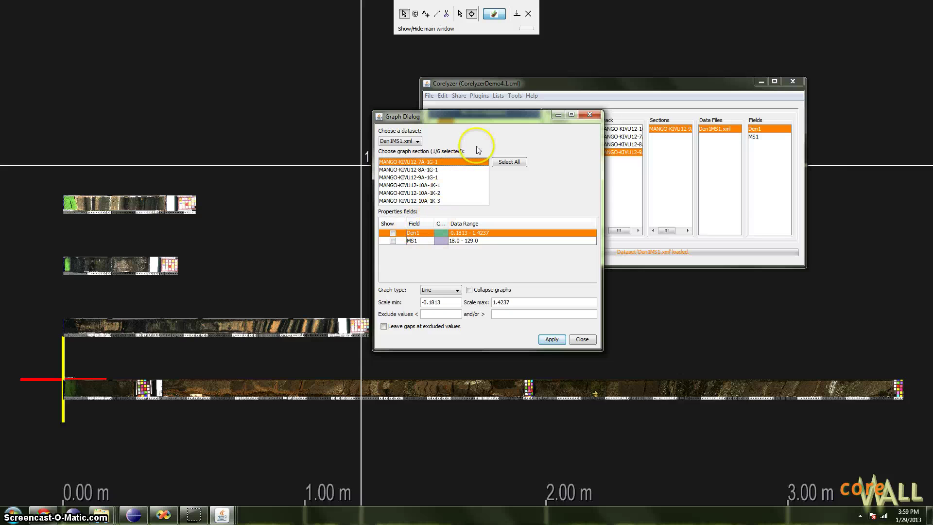
left_click_drag(476, 118, 472, 120)
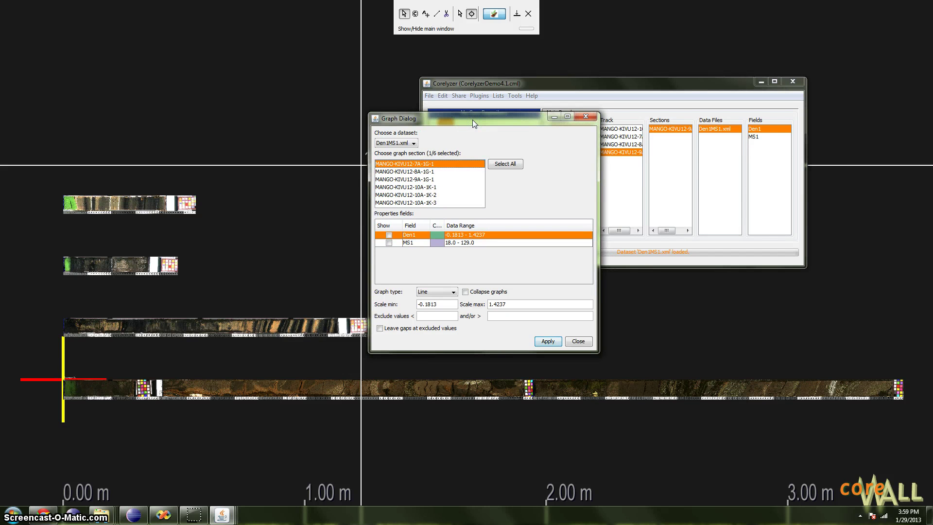
left_click_drag(472, 119, 504, 92)
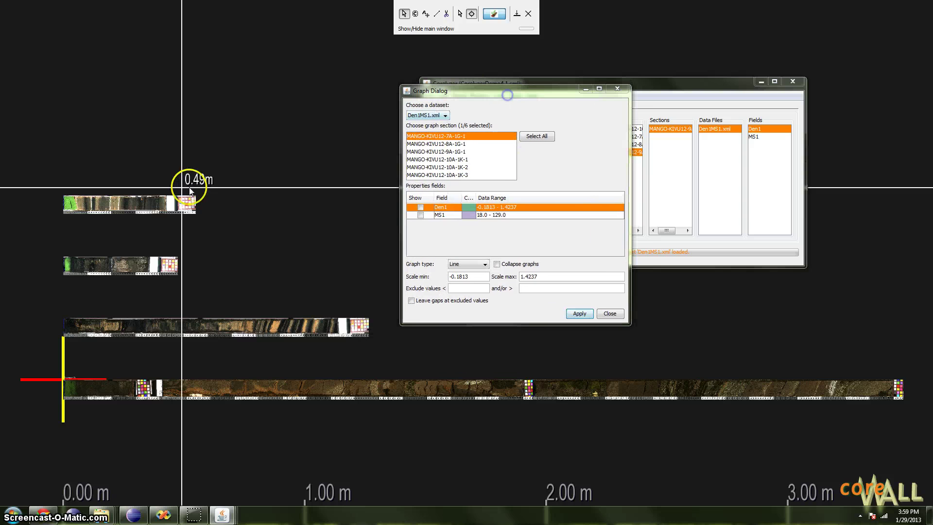
- Show the Den1 and MS1 graphs on section MANGO-KIVU12-9A-1G-1
scroll(146, 214, "up", 5)
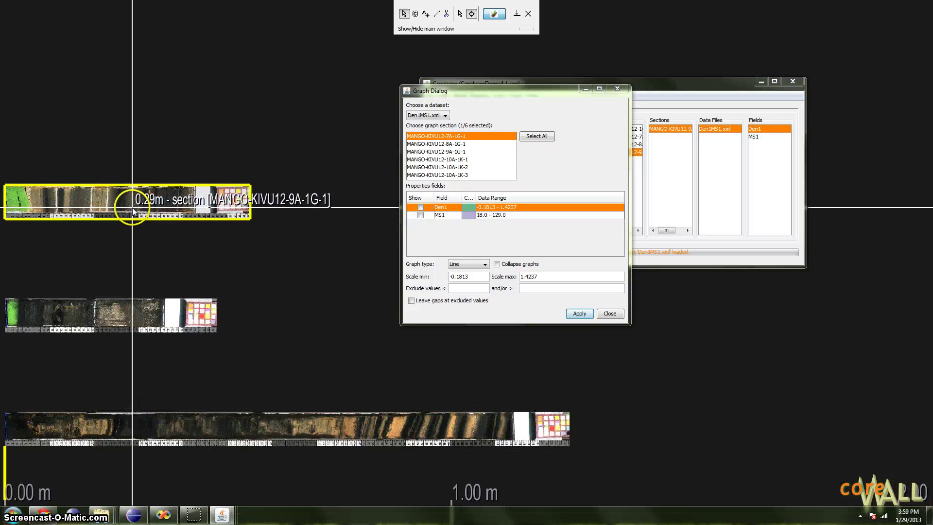
left_click_drag(156, 247, 239, 250)
left_click_drag(475, 86, 549, 148)
left_click(529, 202)
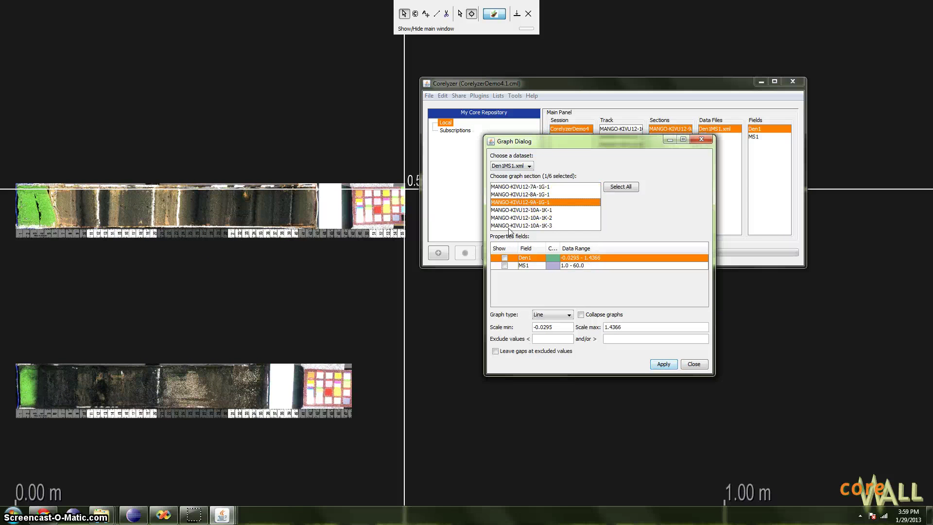
left_click(505, 259)
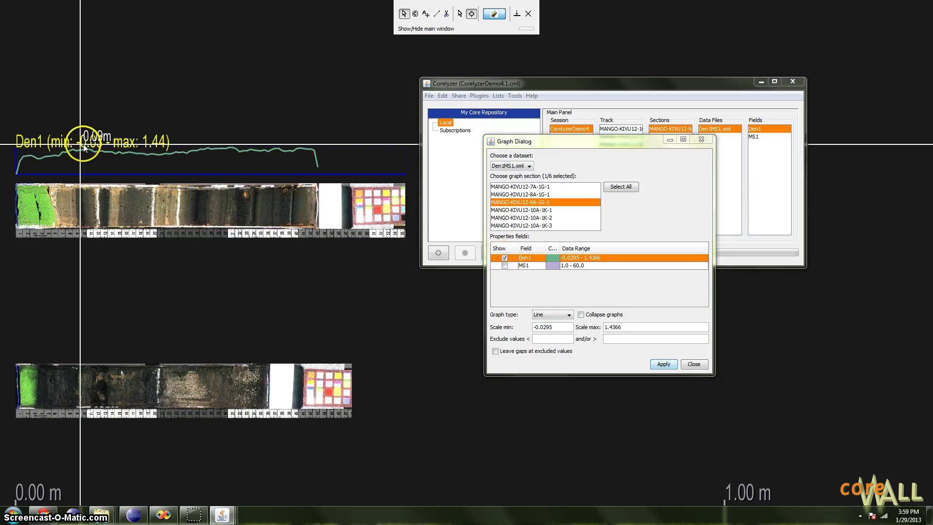
left_click(505, 266)
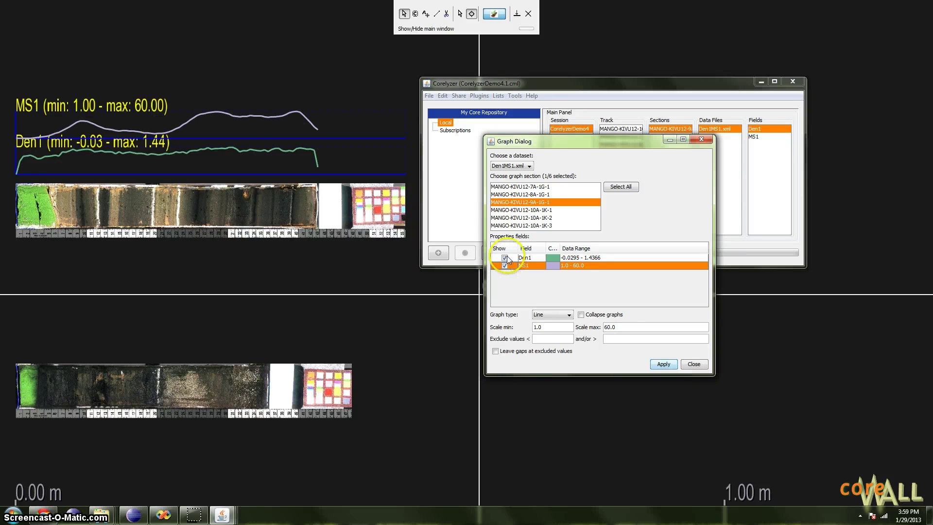
left_click(505, 258)
left_click(506, 266)
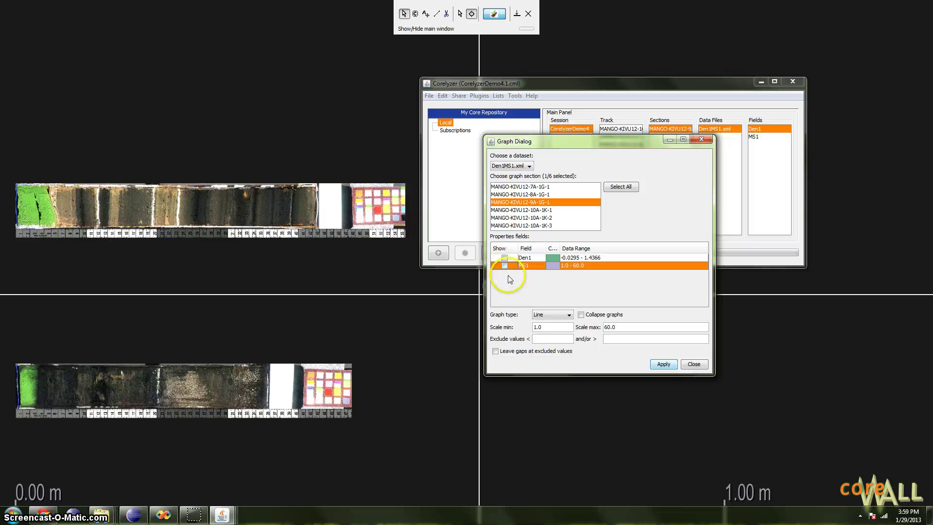
left_click(505, 266)
left_click(505, 258)
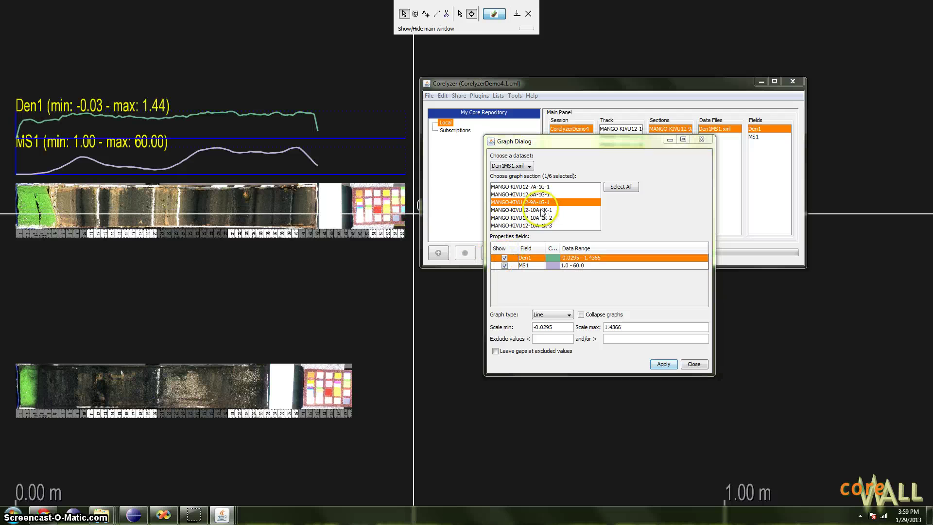
- Turn off the Den1 and MS1 graphs for the lower section MANGO-KIVU12-8A-1G-1
left_click(214, 382)
left_click(537, 195)
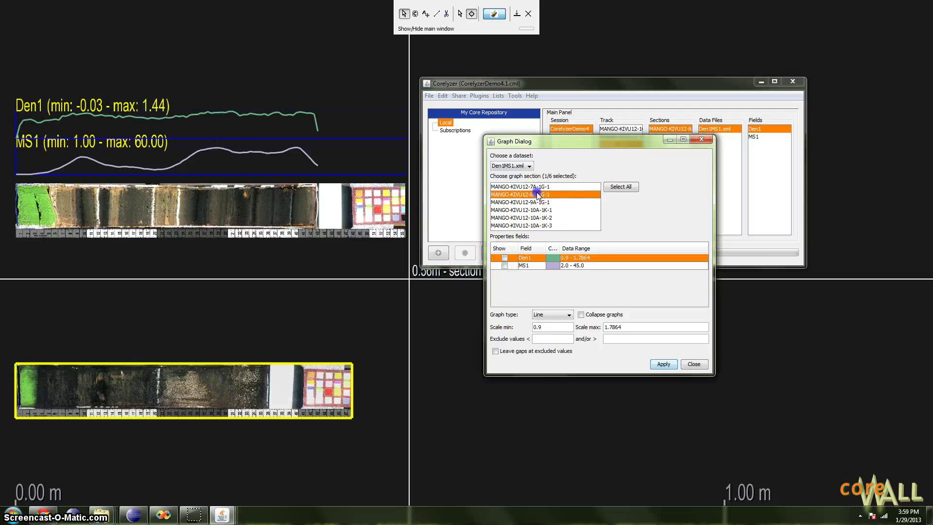
left_click(505, 258)
left_click(505, 266)
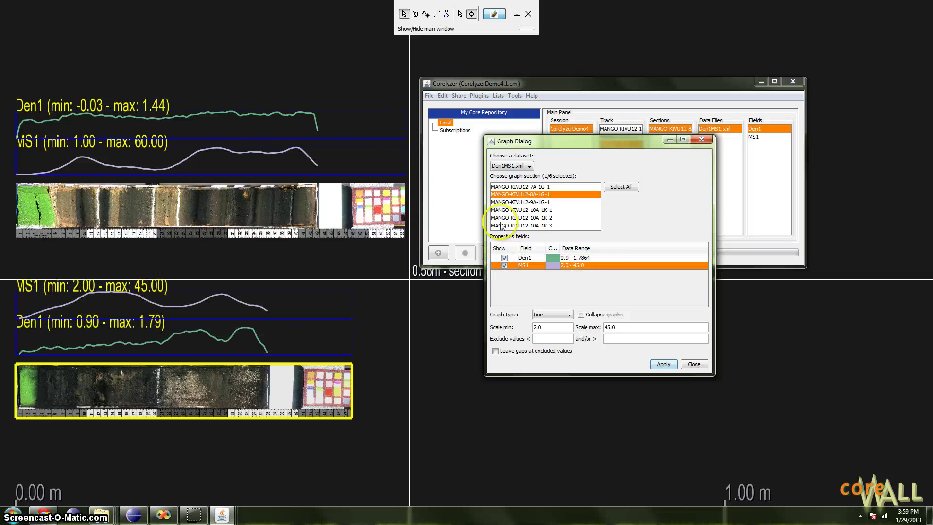
left_click(518, 191)
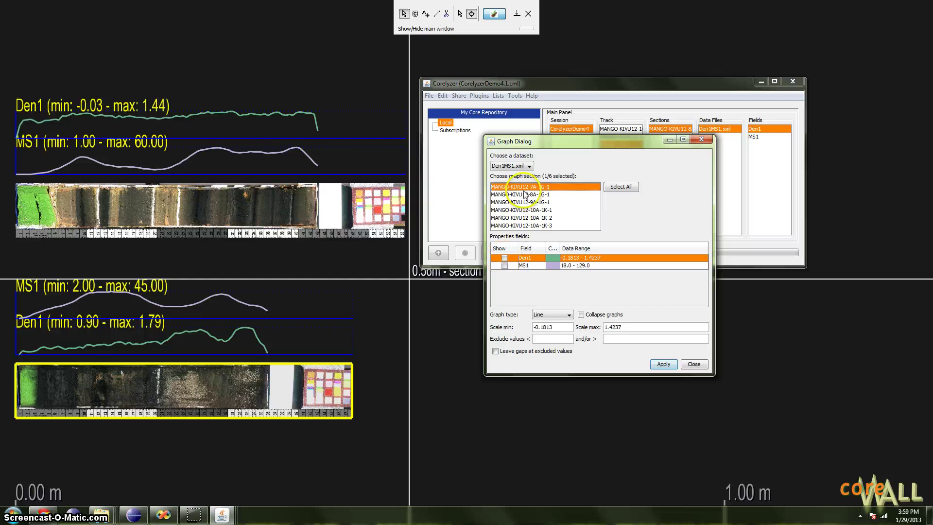
left_click(505, 259)
left_click(505, 259)
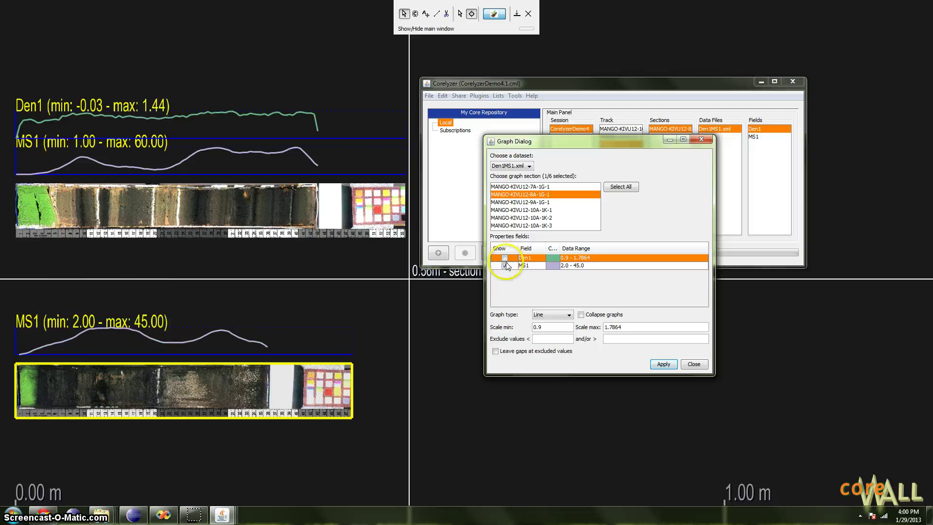
left_click(505, 265)
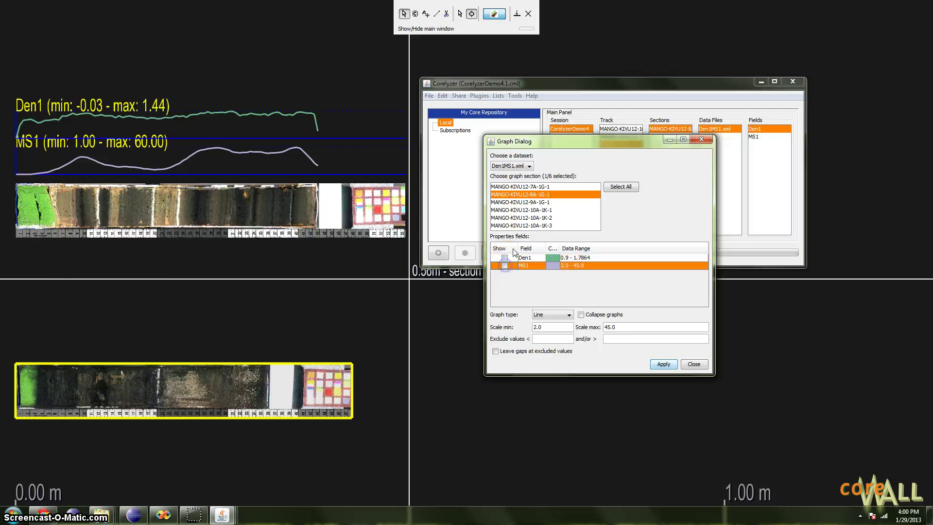
left_click(524, 203)
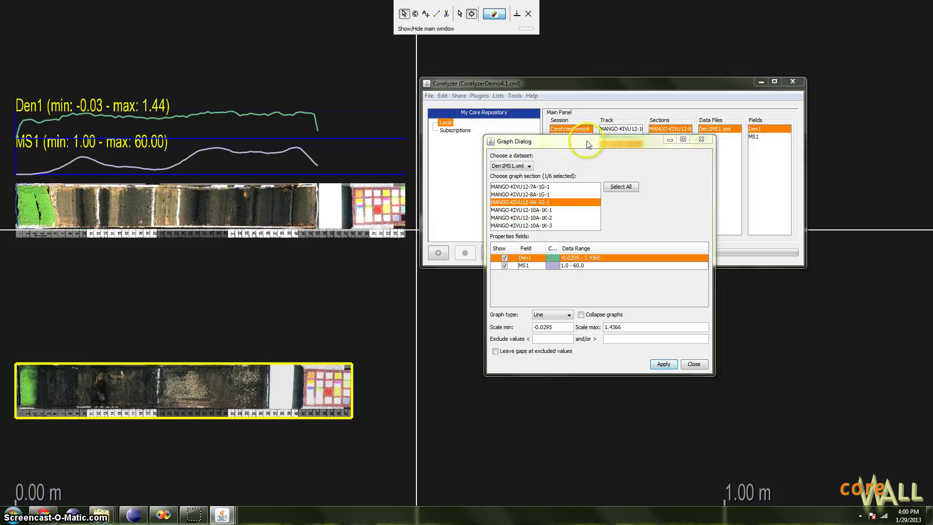
left_click_drag(584, 143, 527, 157)
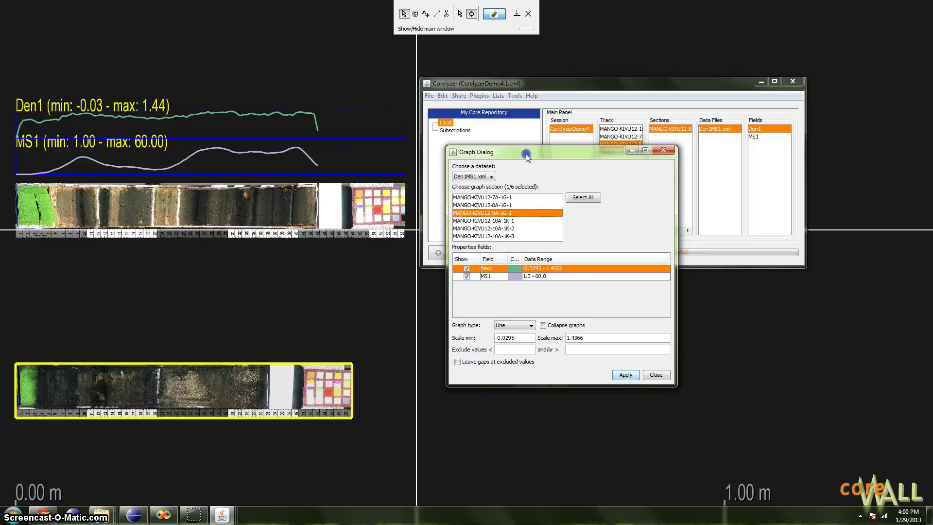
- Hide MS1 on the upper section and colour its Den1 line graph red
left_click(467, 276)
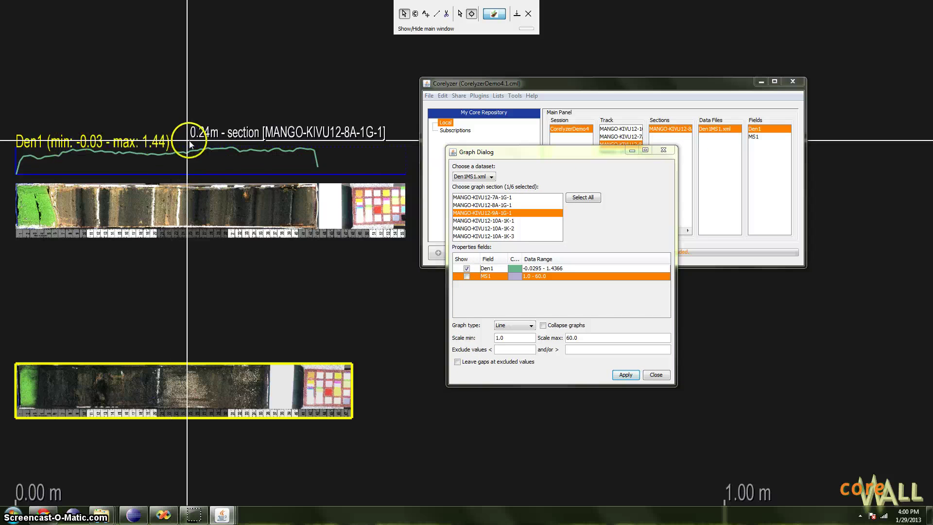
left_click_drag(503, 158, 491, 165)
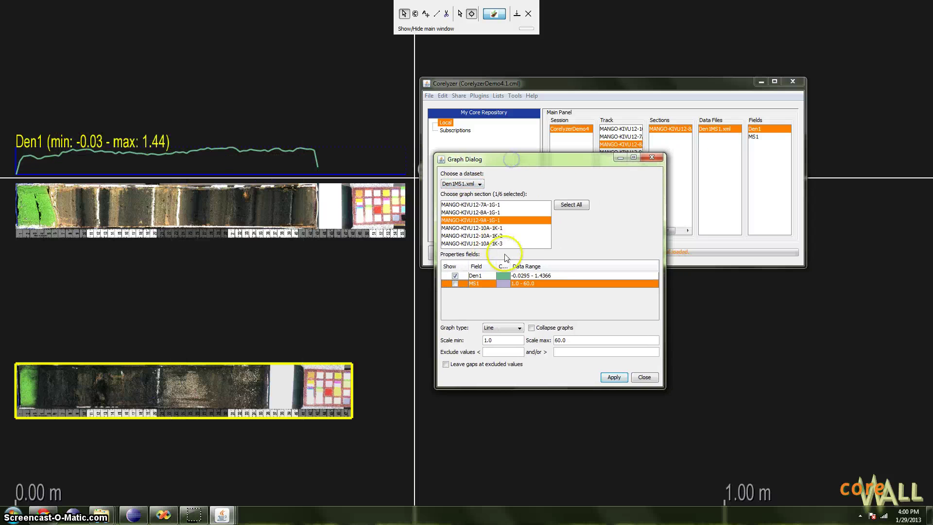
left_click(503, 281)
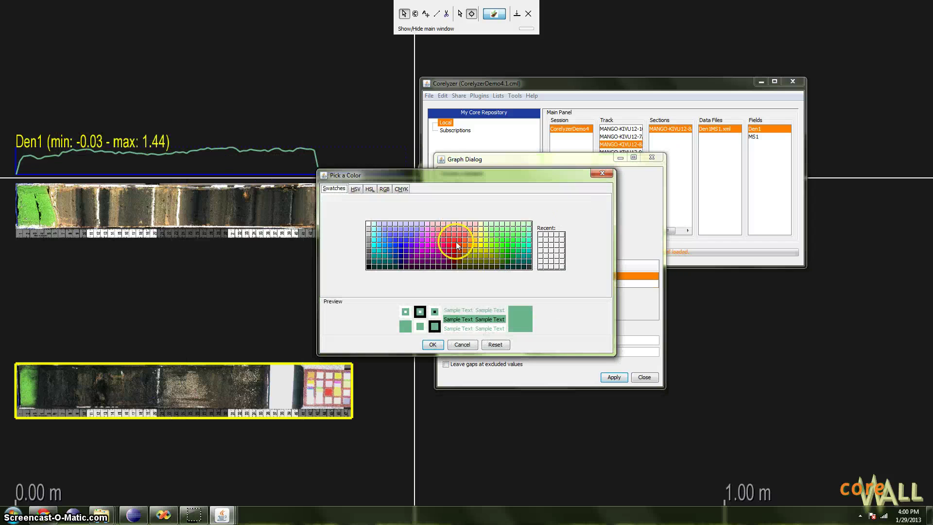
left_click_drag(492, 181, 649, 334)
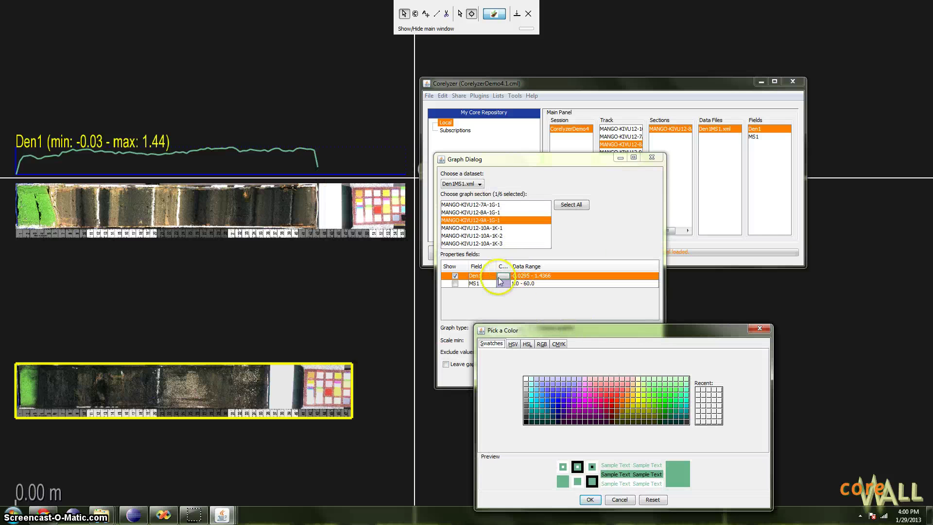
left_click_drag(610, 332, 500, 280)
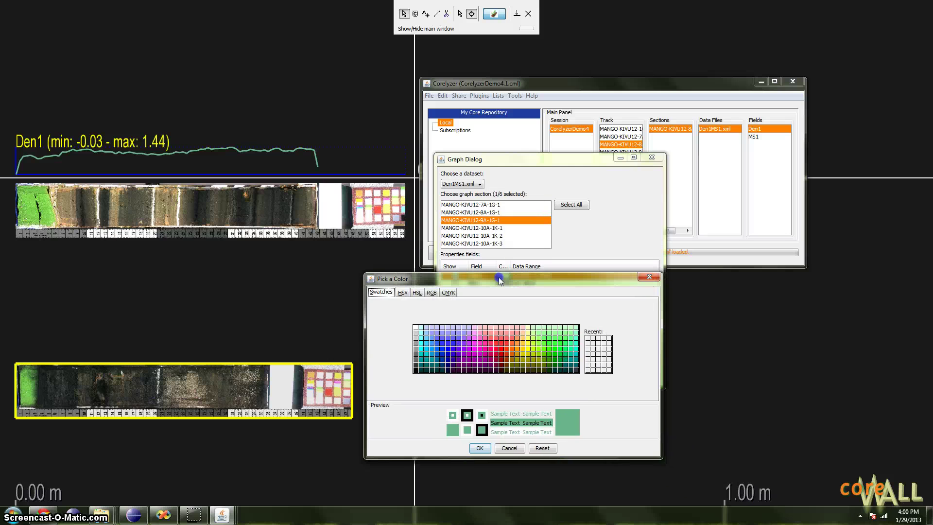
left_click(503, 350)
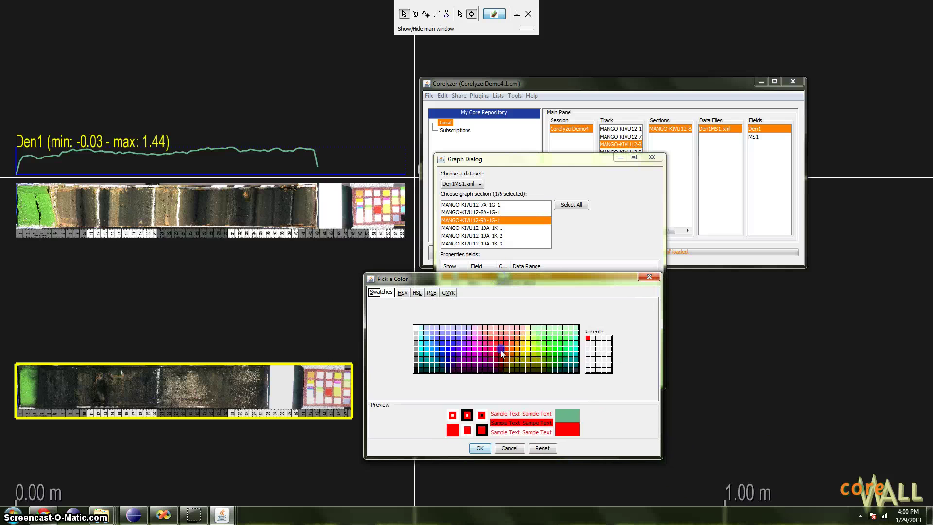
left_click(480, 448)
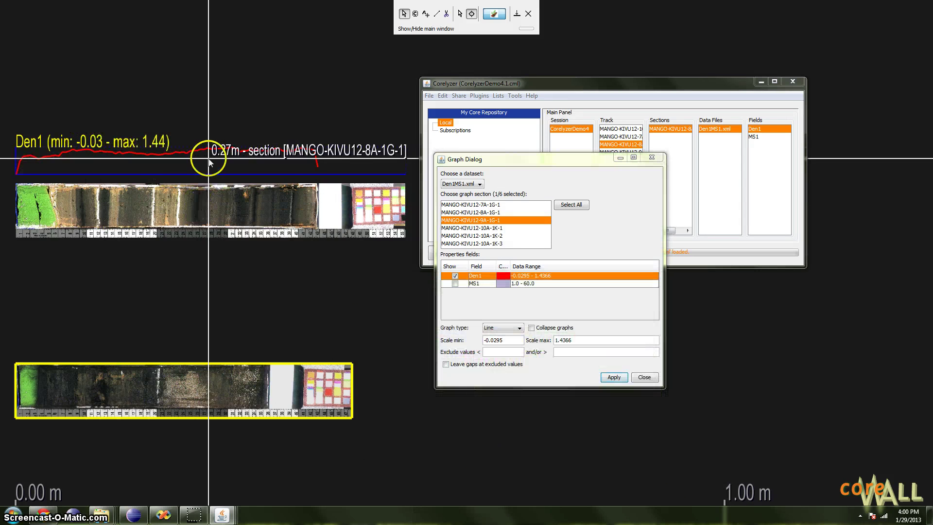
left_click_drag(230, 258, 250, 252)
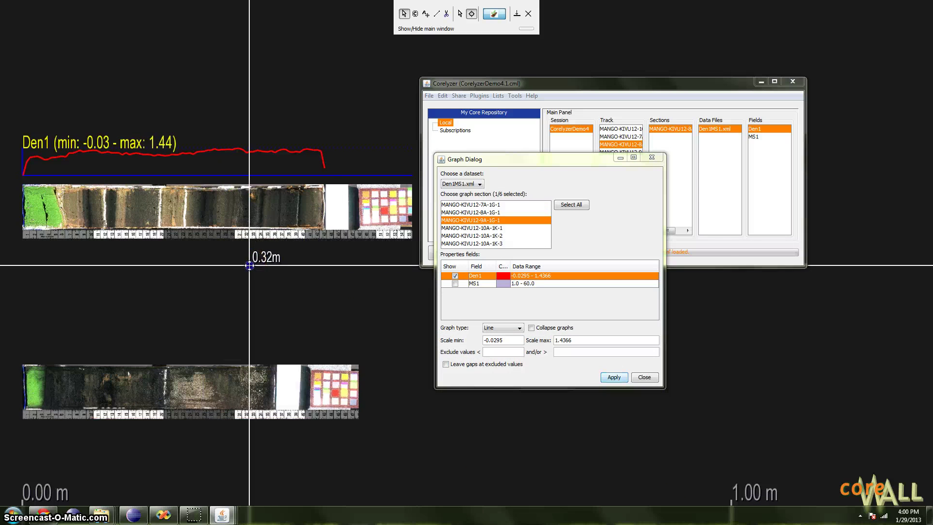
- Try the Den1 graph as Point, Cross point and Line & Points, then restore Line
left_click(519, 329)
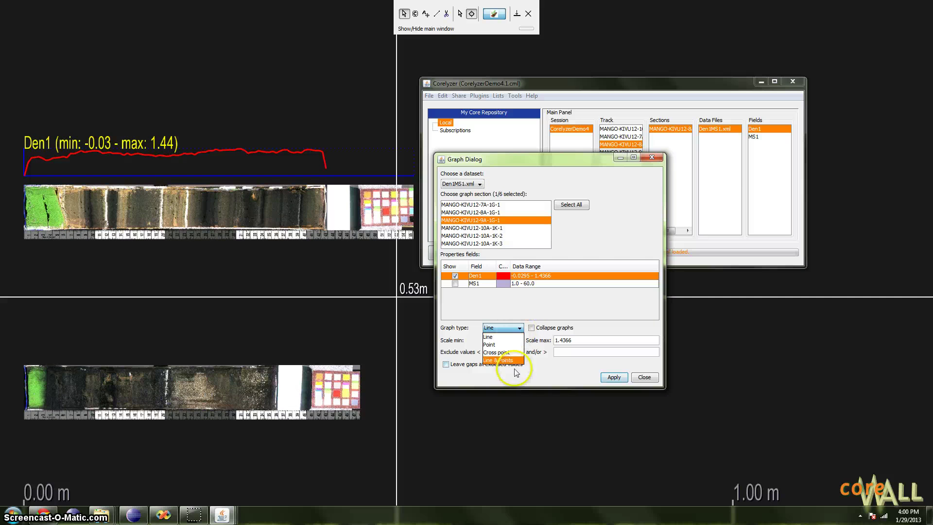
left_click(506, 345)
left_click(518, 328)
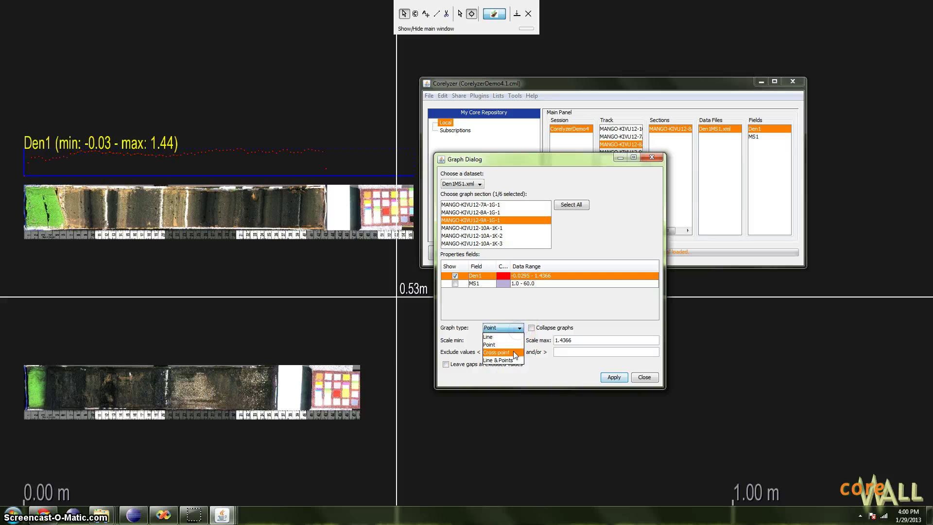
left_click(514, 351)
left_click(516, 335)
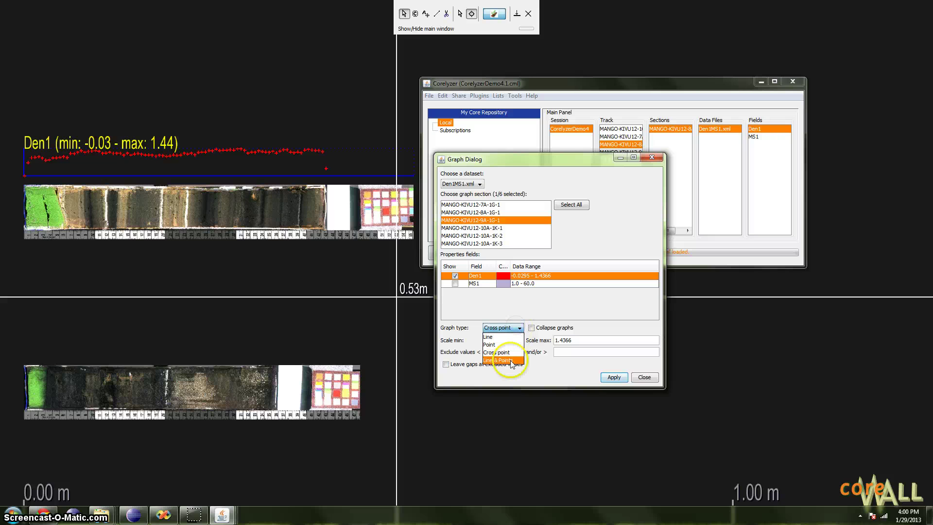
left_click(511, 364)
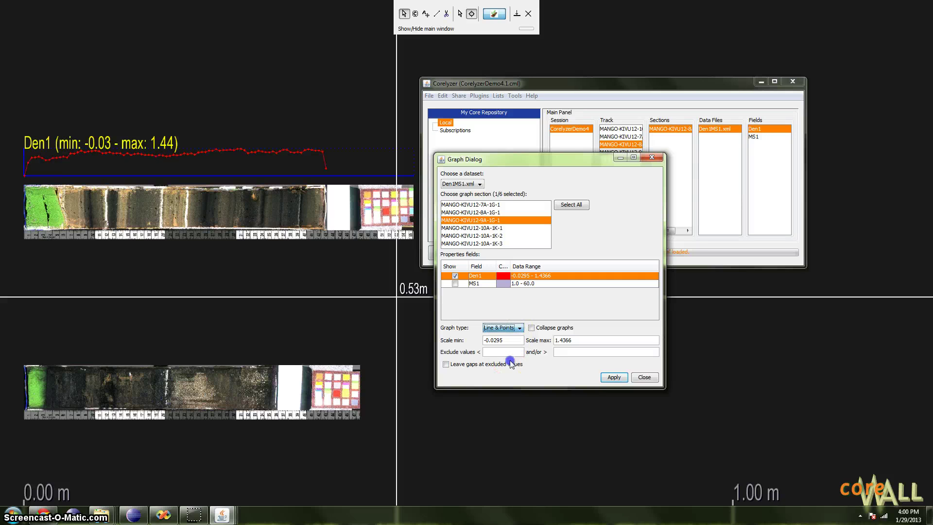
left_click(509, 330)
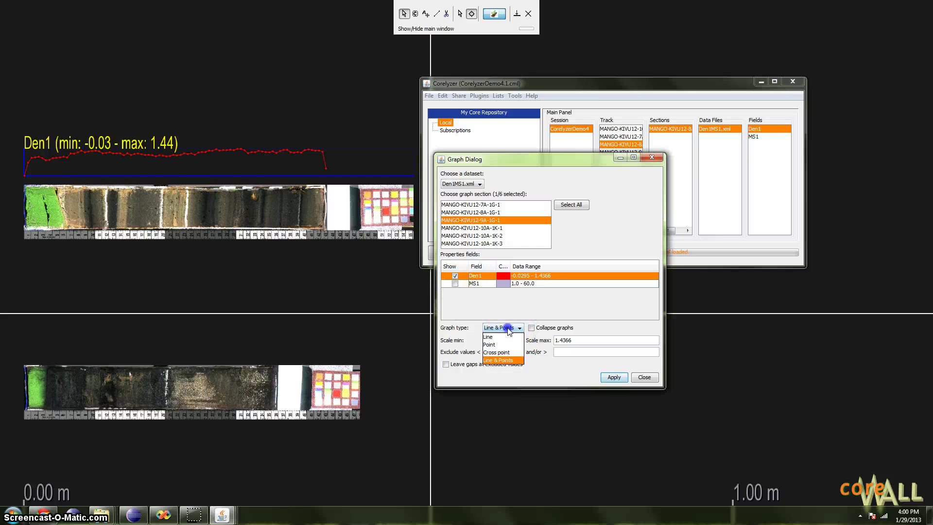
left_click(491, 337)
- Show MS1 again and toggle Collapse graphs on and off to keep separate plots
left_click(455, 283)
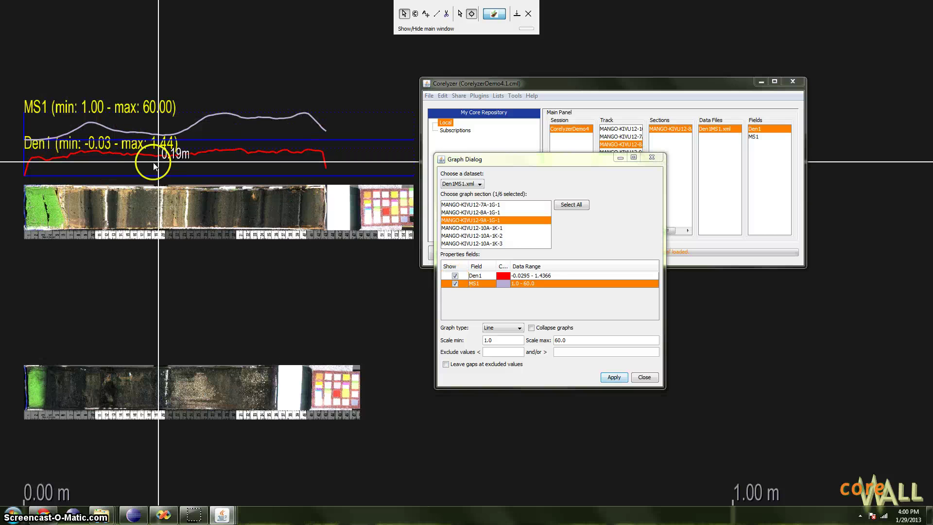
left_click(532, 329)
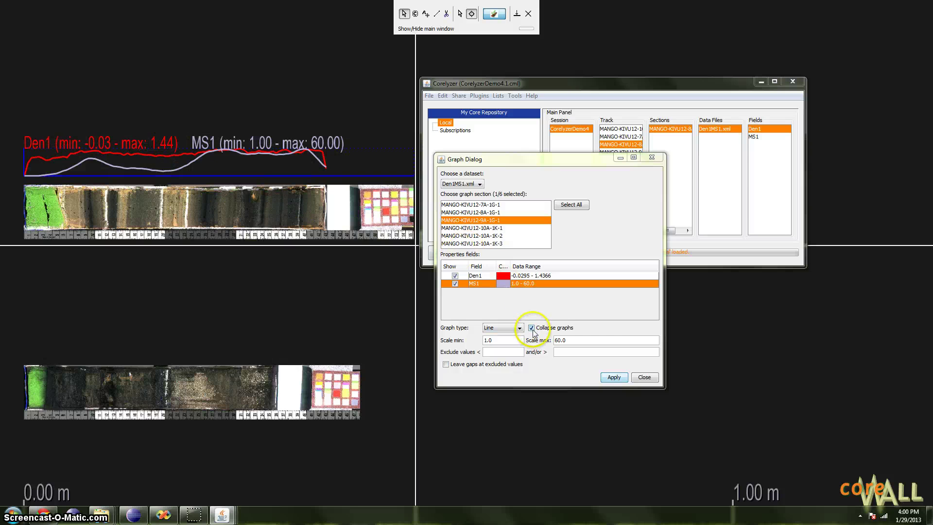
left_click(533, 328)
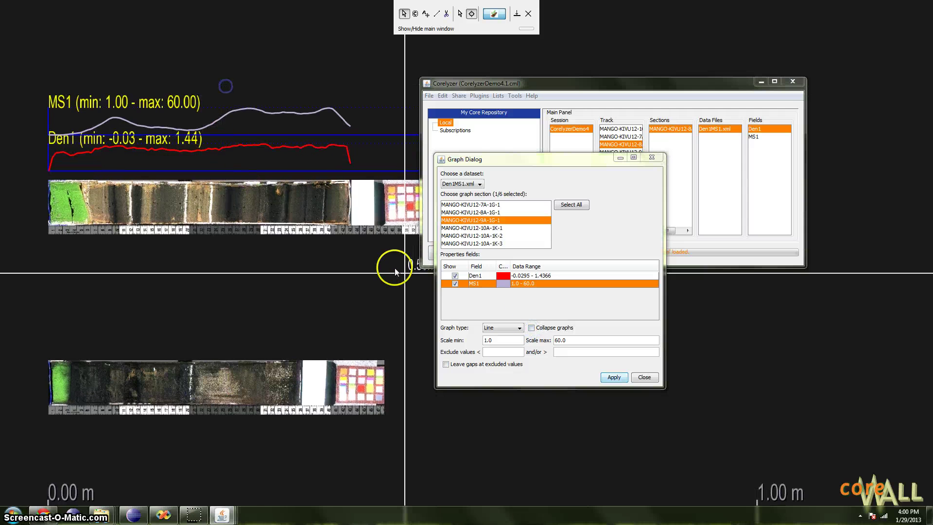
- Hide the MS1 graph, leaving its scale and colour unchanged
left_click(455, 283)
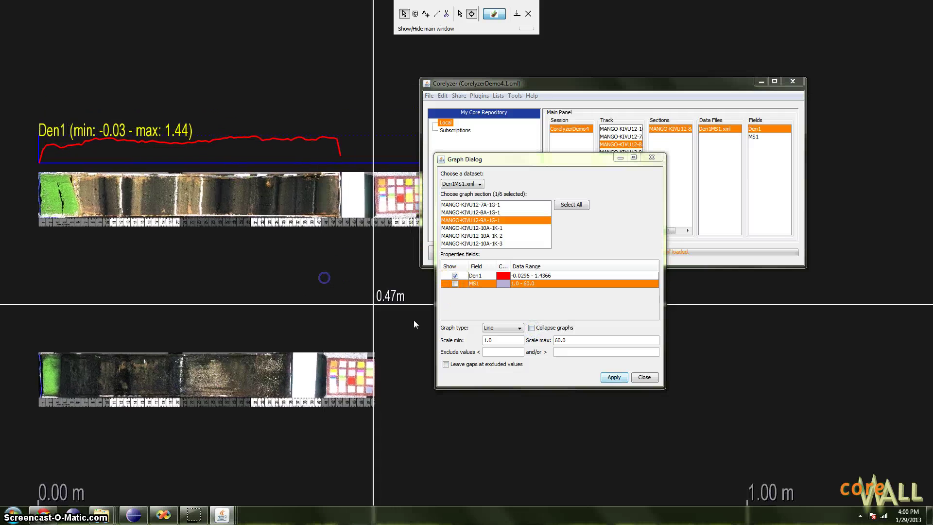
double_click(557, 341)
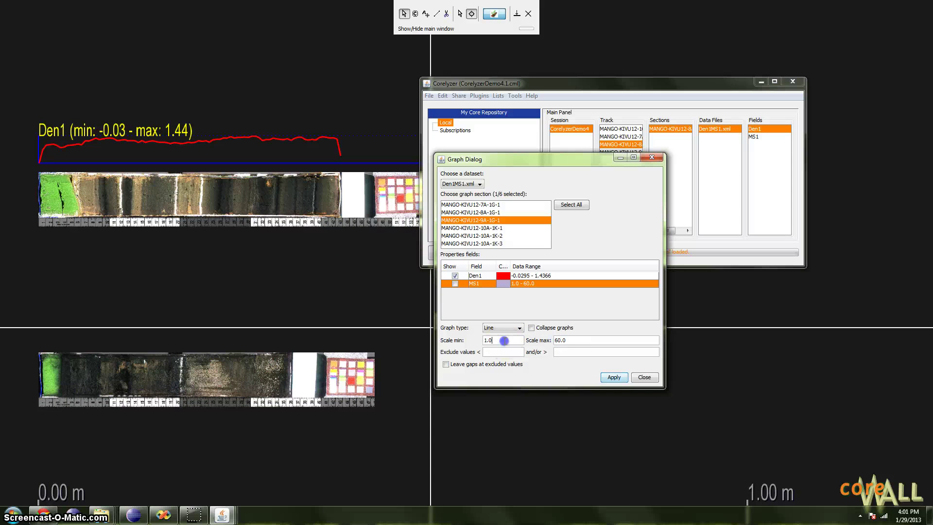
left_click(501, 284)
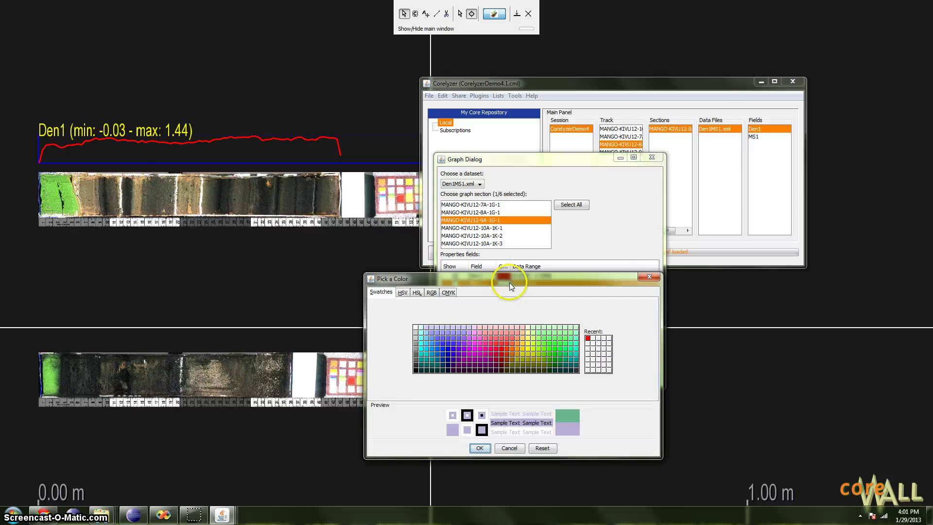
left_click(662, 267)
- Set the Den1 scale maximum to 3 and apply it
left_click(488, 275)
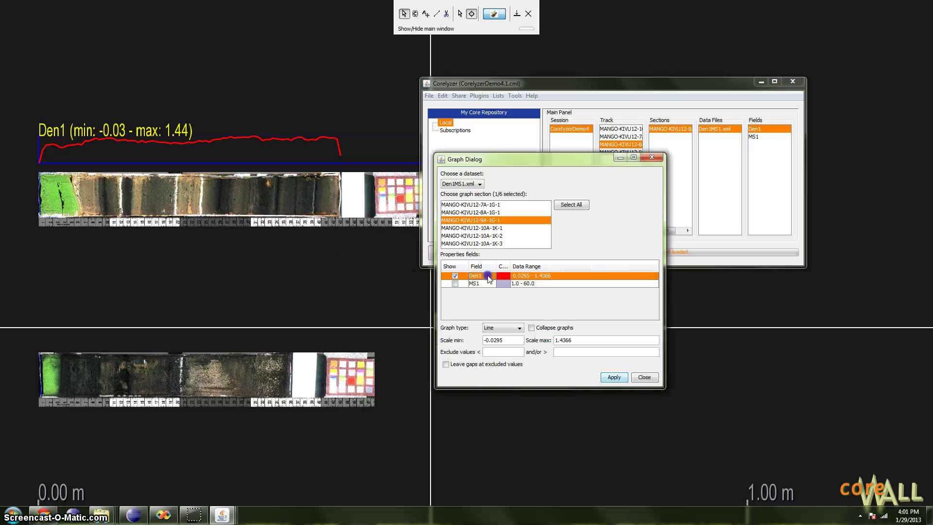
left_click(508, 339)
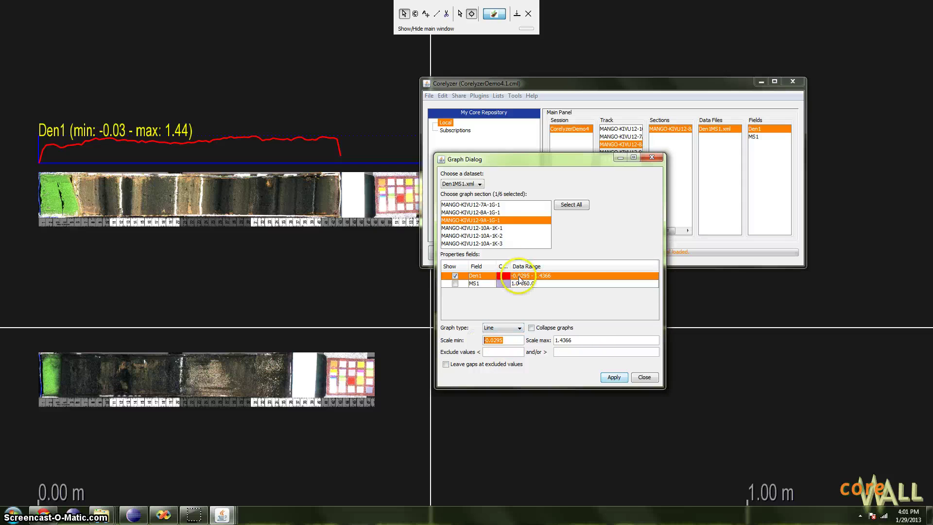
left_click(582, 341)
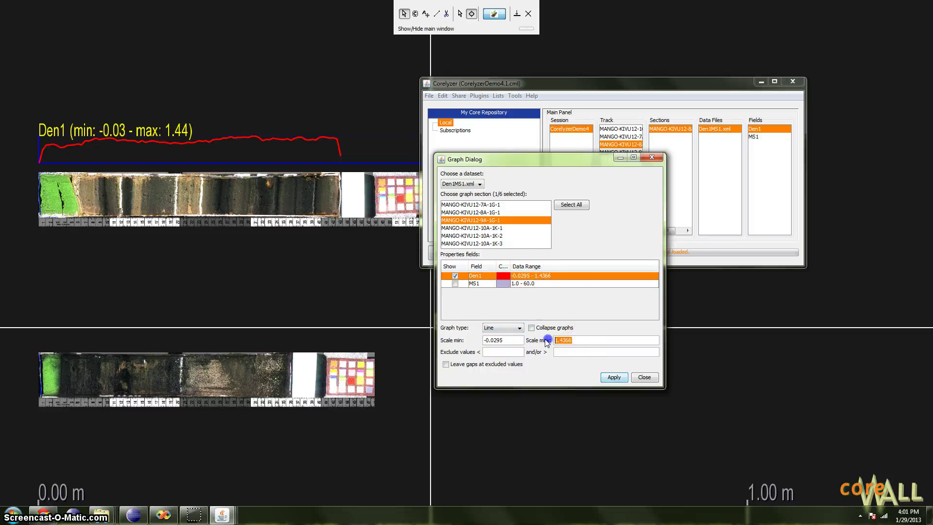
left_click(586, 340)
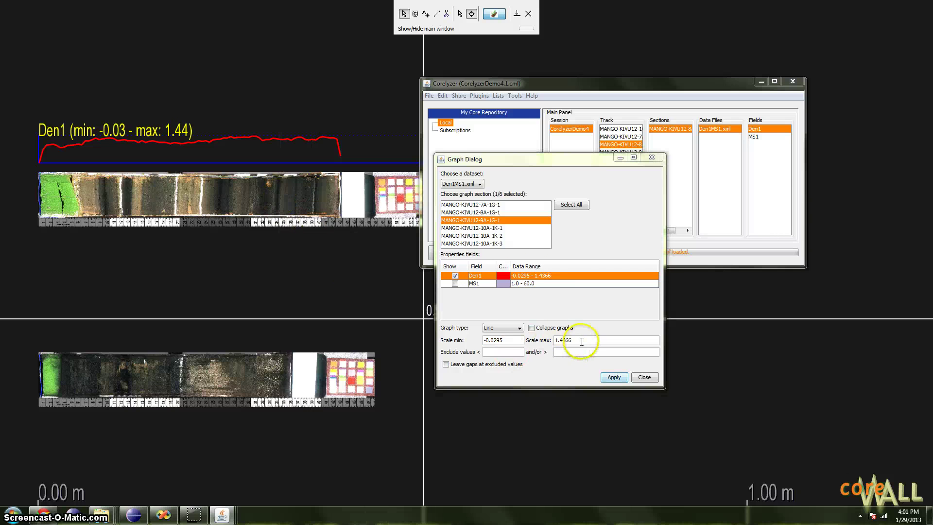
left_click_drag(587, 340, 544, 339)
left_click(534, 367)
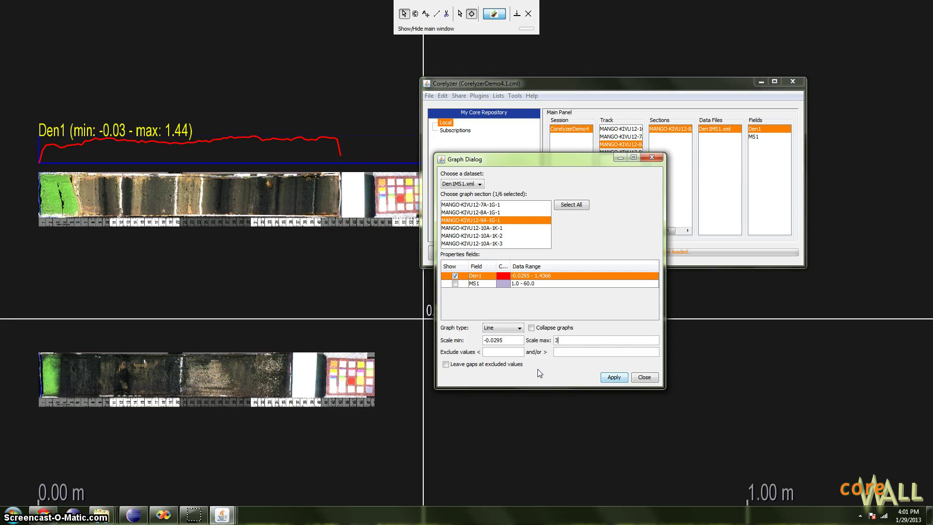
left_click(614, 378)
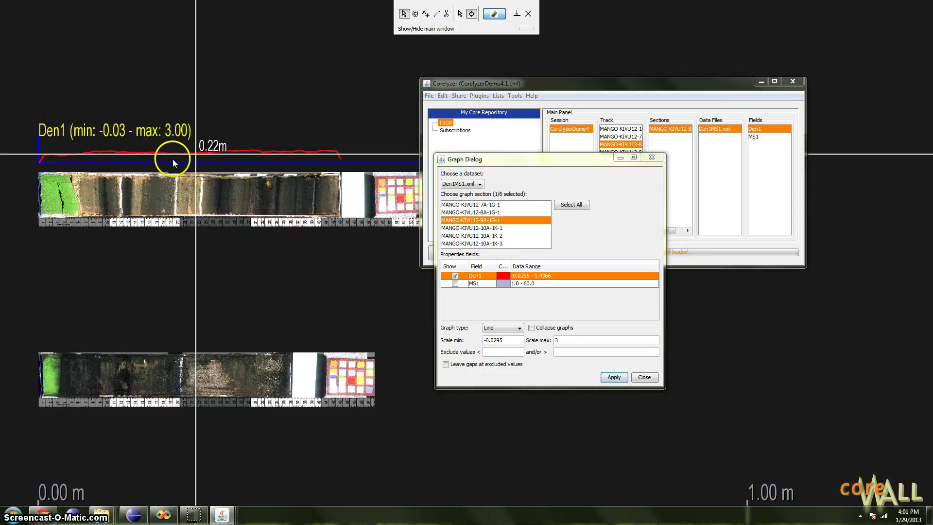
- Restore the Den1 scale maximum to 1.4366 and apply it
left_click(567, 340)
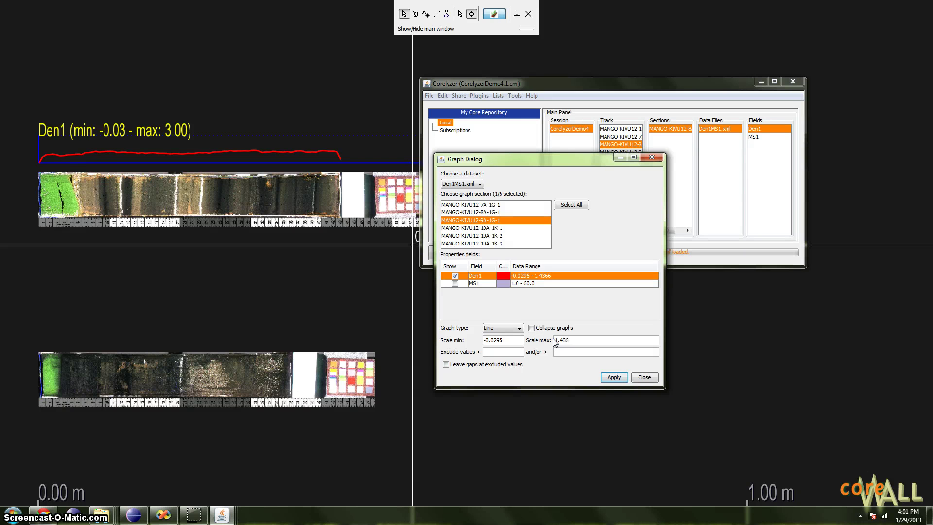
left_click(613, 378)
left_click_drag(564, 177, 538, 172)
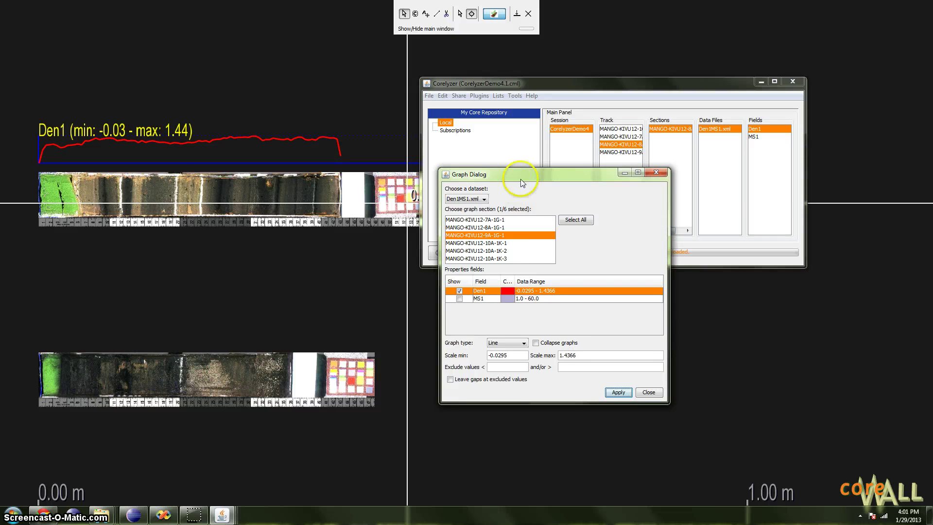
mouse_move(520, 179)
left_mouse_down()
mouse_move(507, 179)
mouse_move(549, 180)
mouse_move(532, 180)
left_mouse_up()
left_click(494, 367)
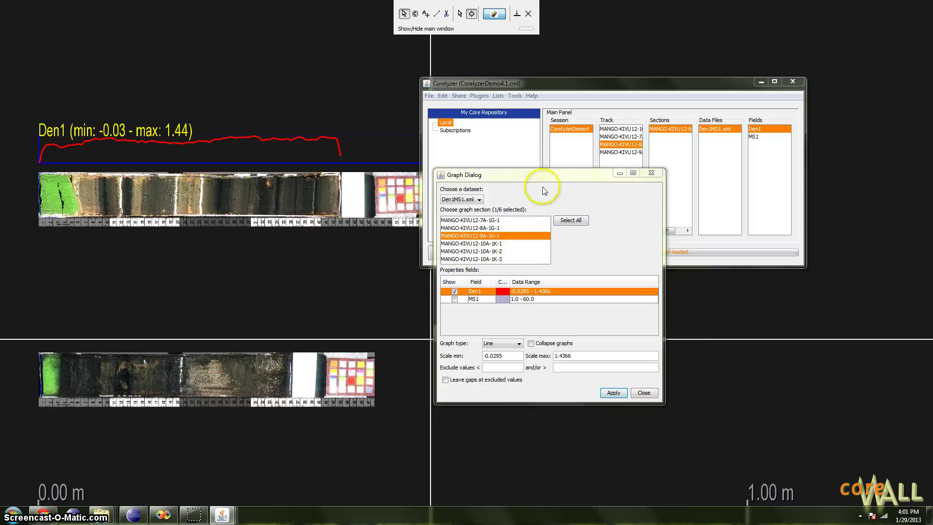
left_click_drag(542, 179, 560, 151)
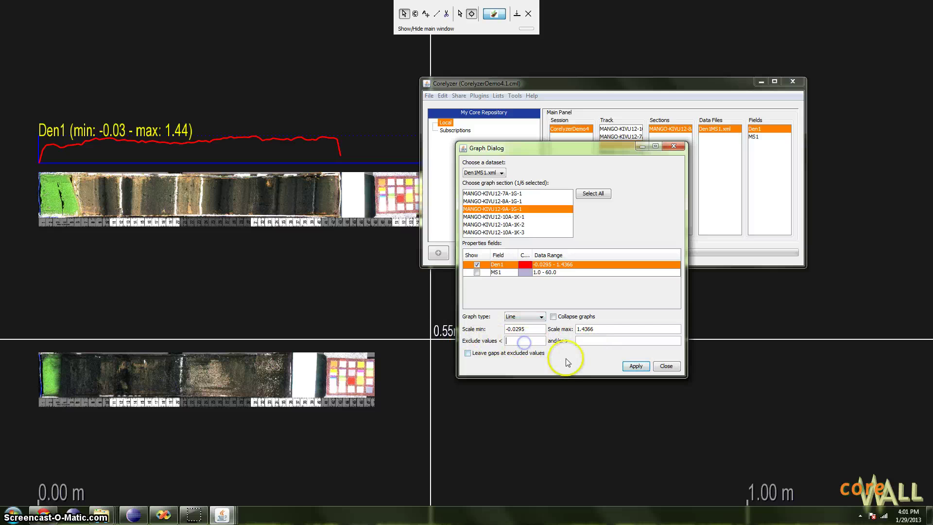
left_click(508, 343)
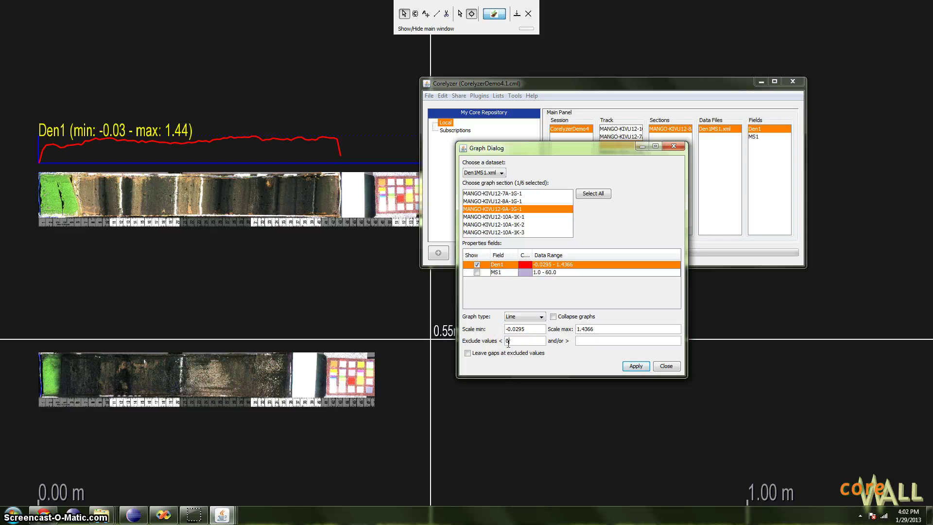
left_click(634, 367)
left_click_drag(31, 152, 171, 174)
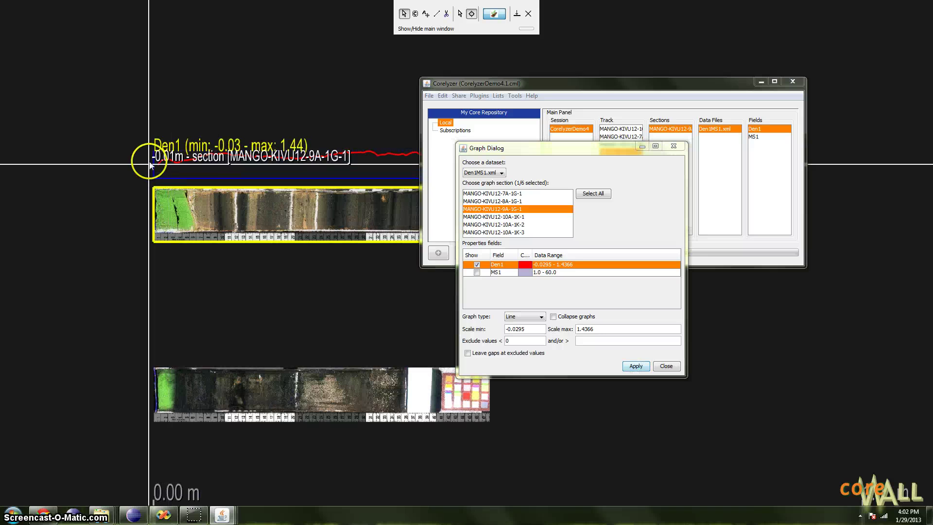
left_click(524, 329)
key("BackSpace")
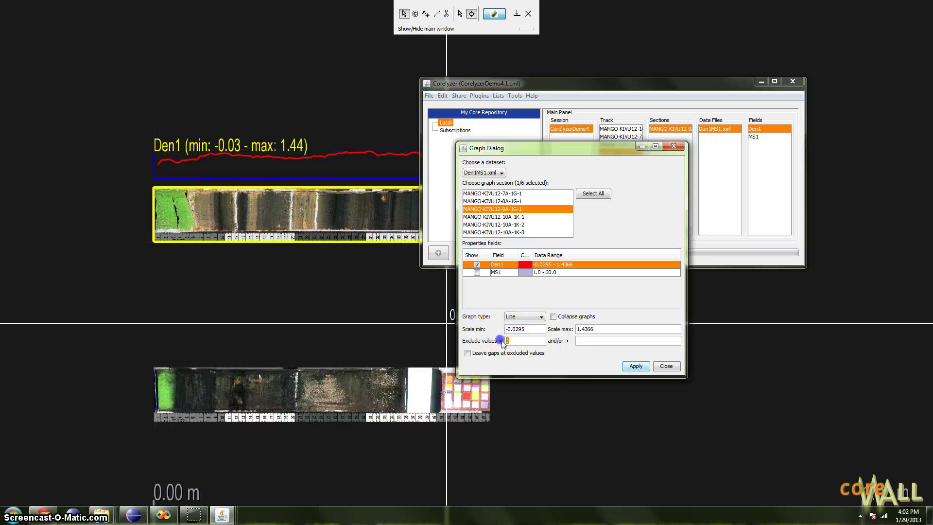
left_click(635, 367)
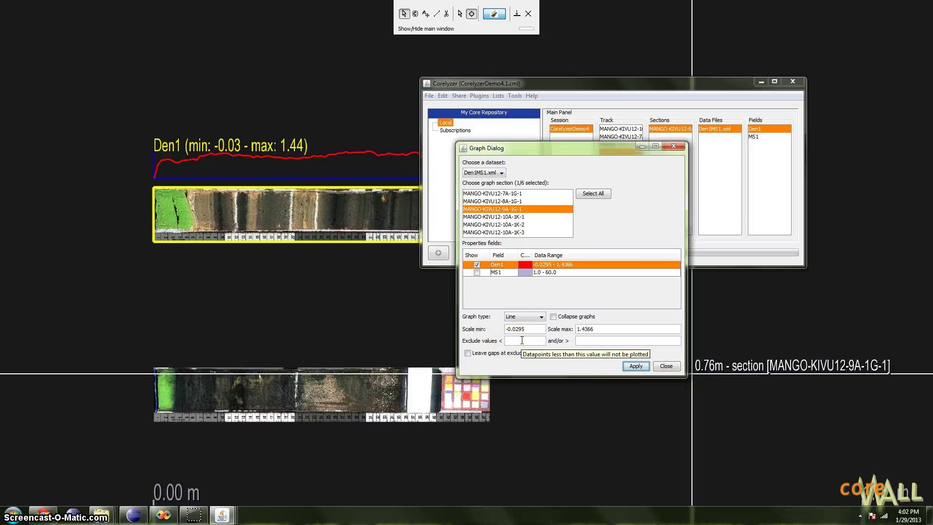
scroll(253, 195, "down", 3)
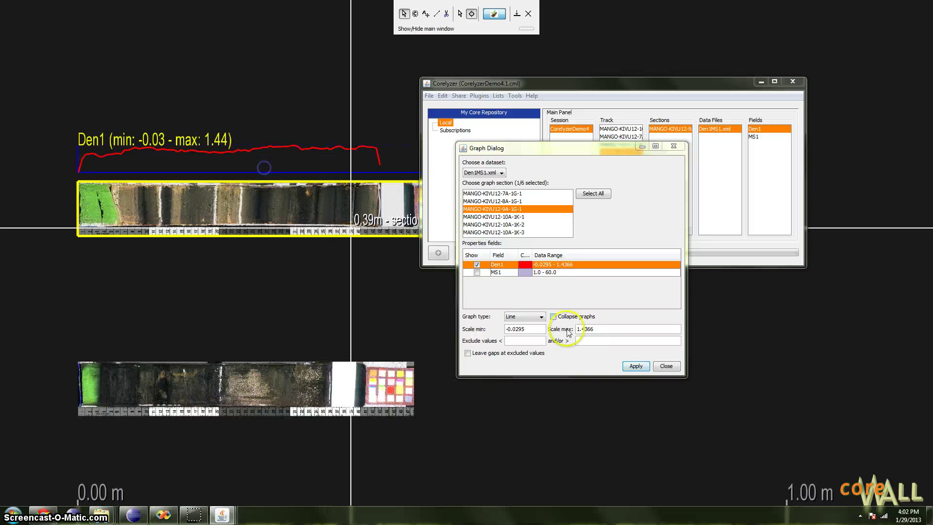
scroll(348, 148, "down", 1)
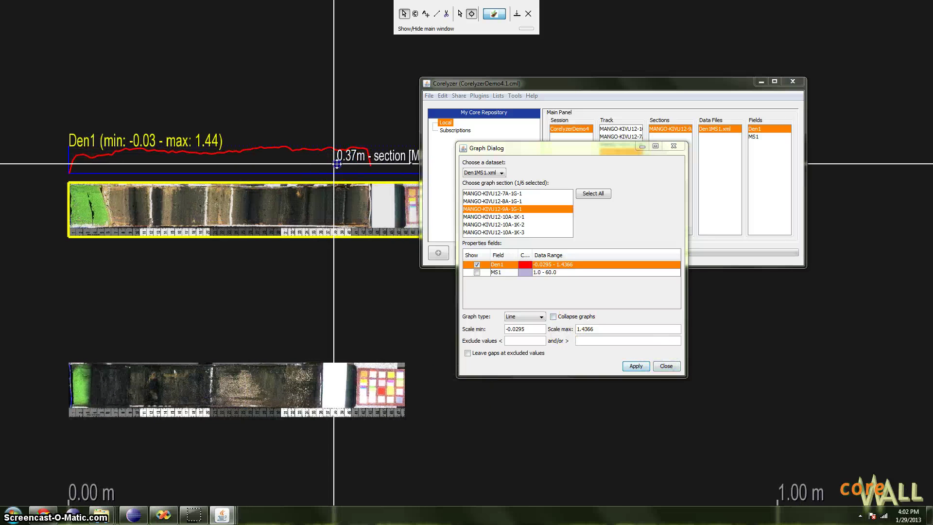
left_click(598, 340)
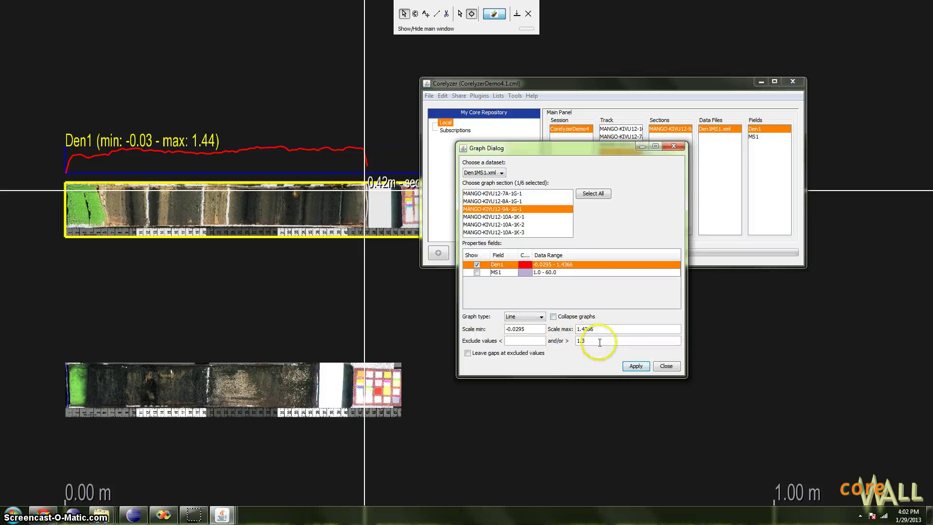
left_click(646, 366)
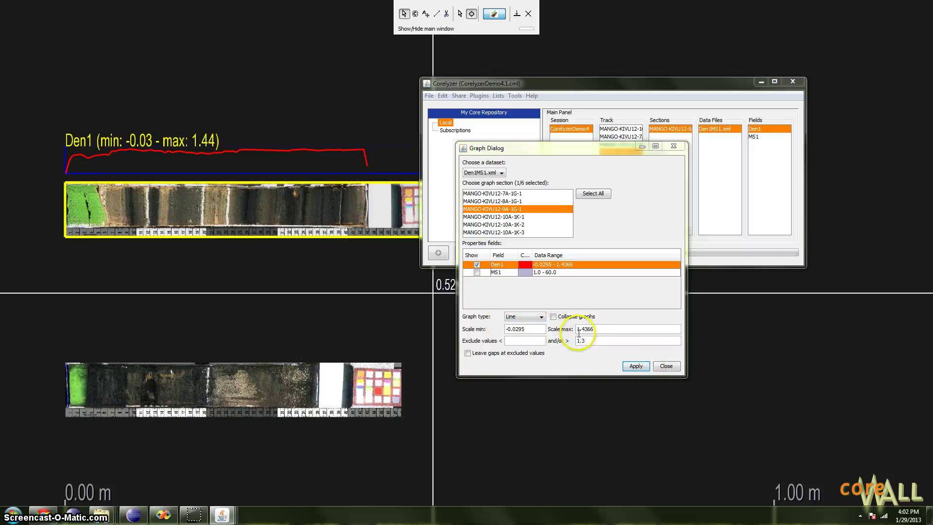
left_click_drag(593, 338, 553, 343)
key("BackSpace")
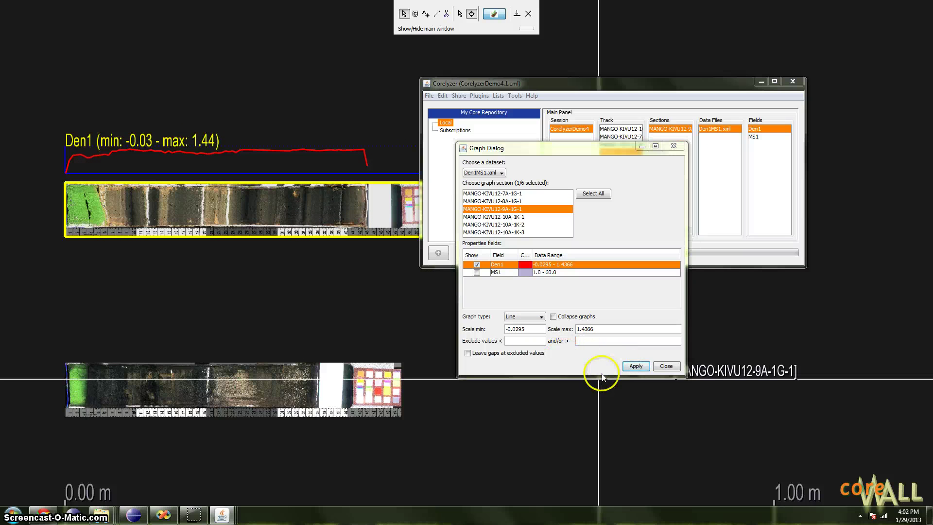
left_click(636, 366)
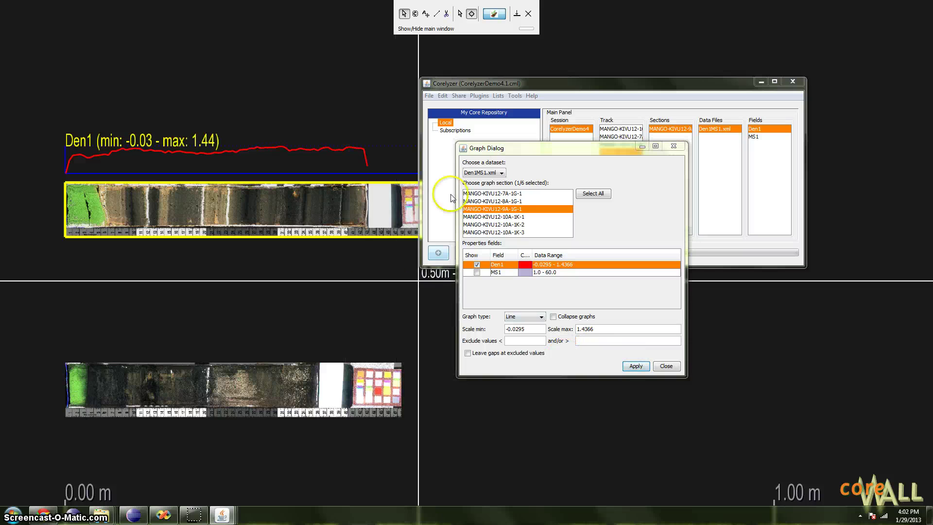
left_click_drag(479, 148, 487, 153)
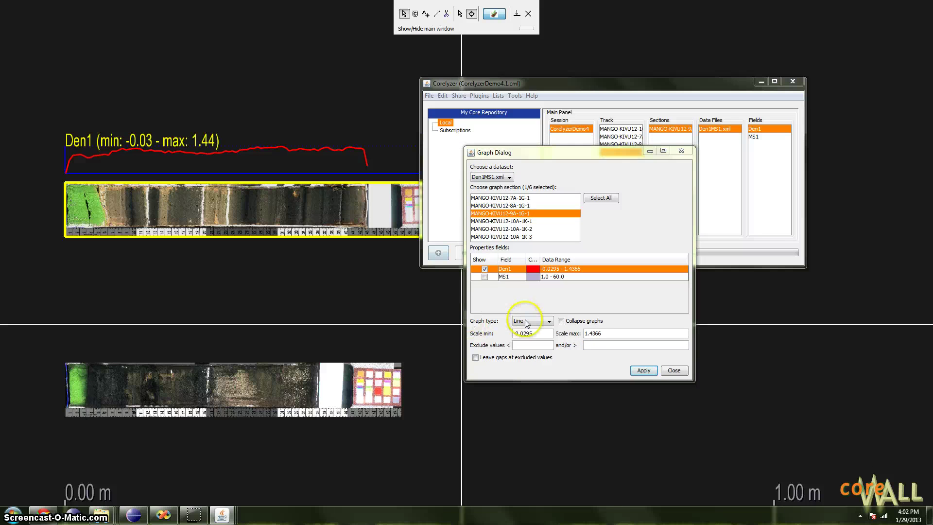
left_click(528, 322)
left_click(595, 307)
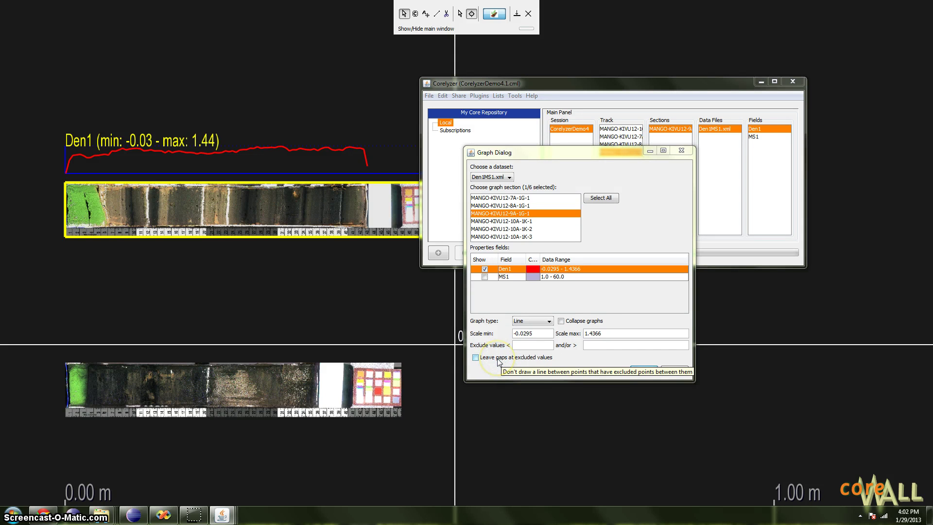
- Exclude Den1 values above 1.3, leaving gaps at excluded values, and apply
left_click_drag(567, 152, 573, 151)
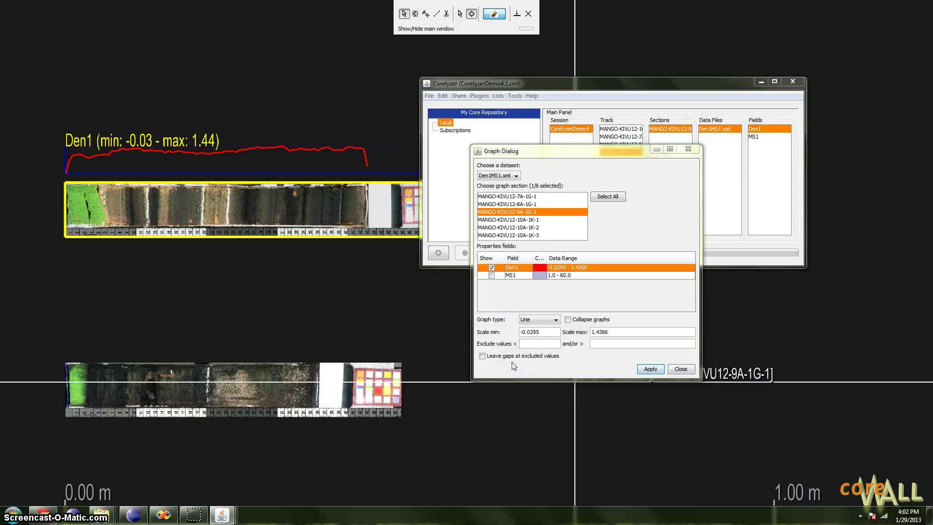
left_click(483, 356)
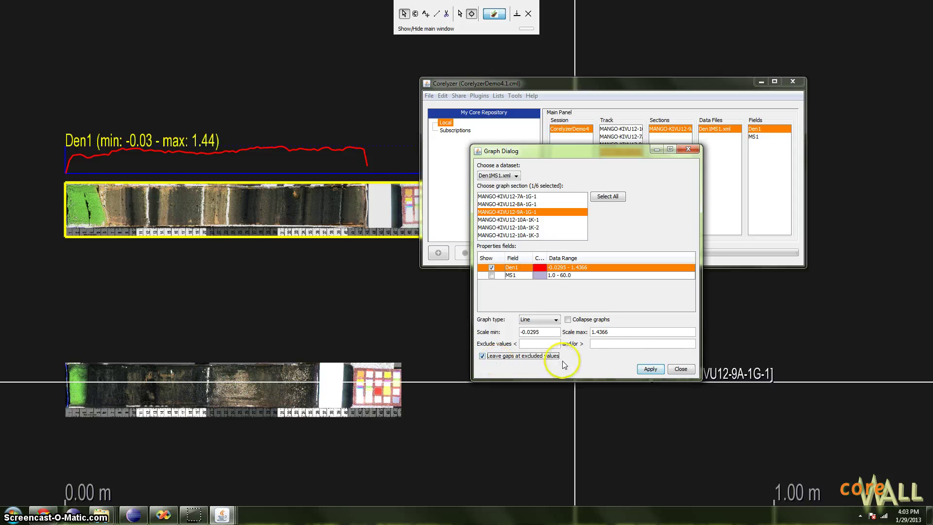
left_click(599, 345)
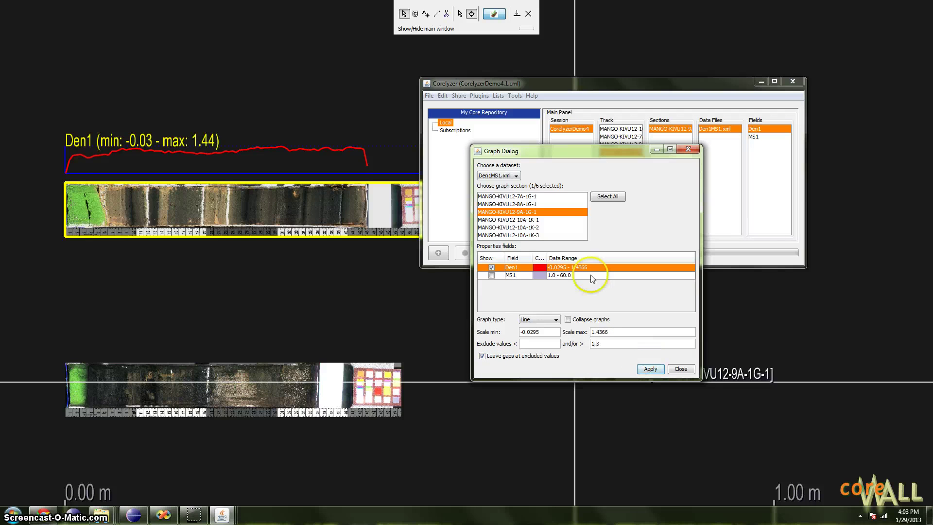
left_click_drag(584, 152, 576, 159)
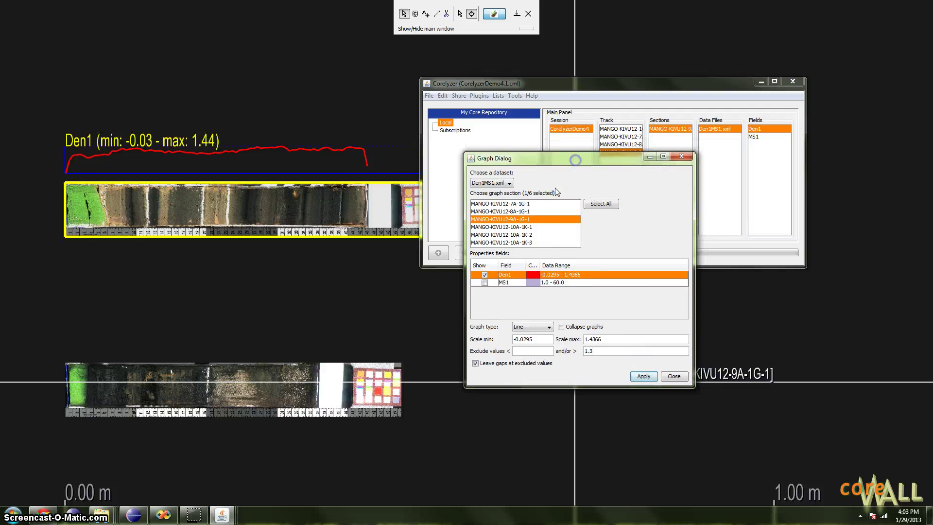
left_click(642, 378)
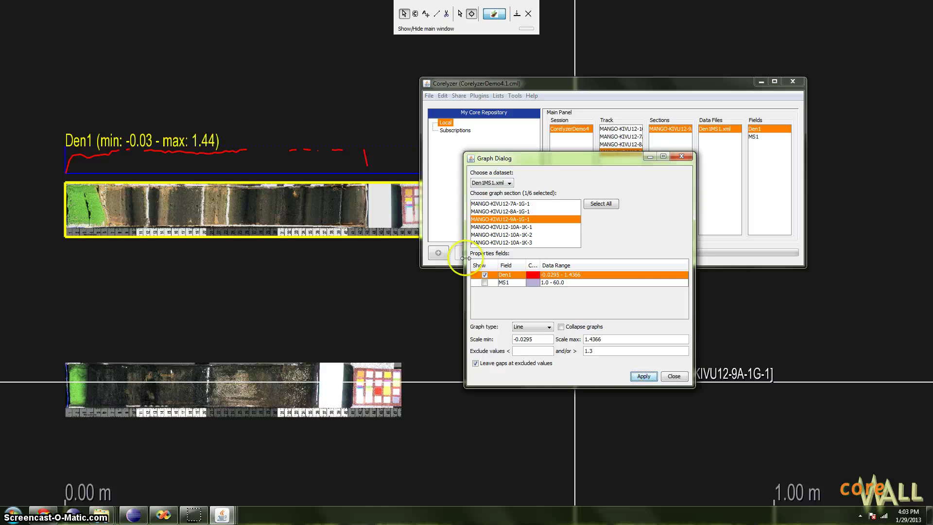
left_click_drag(128, 159, 166, 171)
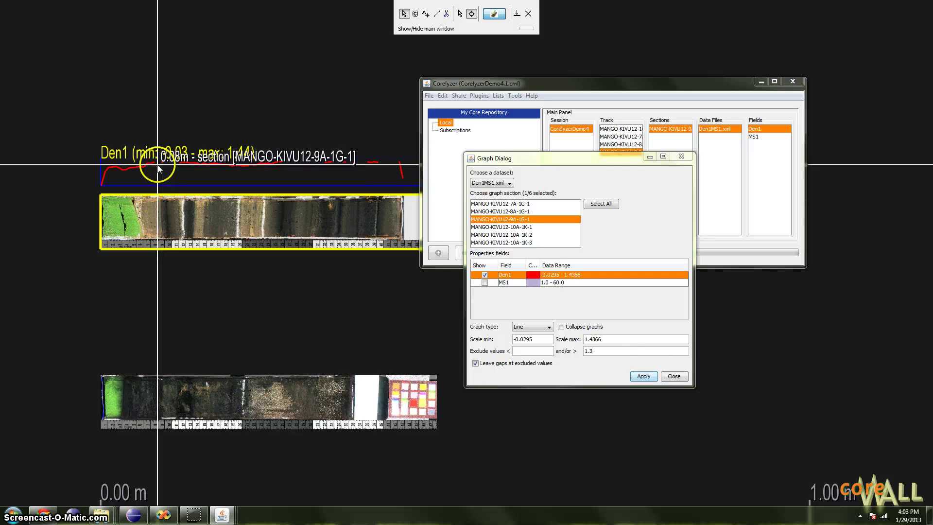
- Turn off gap-leaving so Den1 draws as a continuous line, and apply
left_click(476, 363)
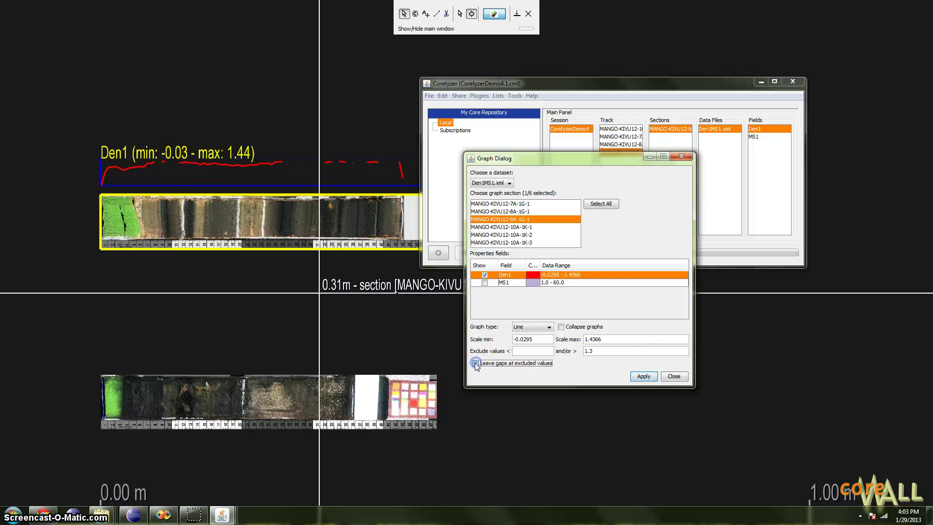
left_click(643, 375)
left_click_drag(292, 160, 261, 108)
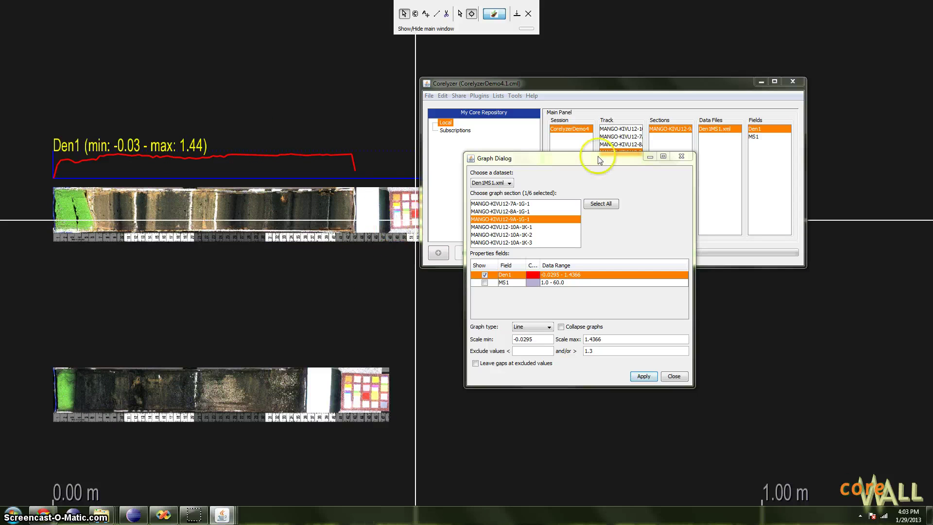
- Zoom out and shift the core view left to see all the core tracks
left_click_drag(563, 156, 587, 171)
left_click(338, 271)
scroll(344, 258, "down", 3)
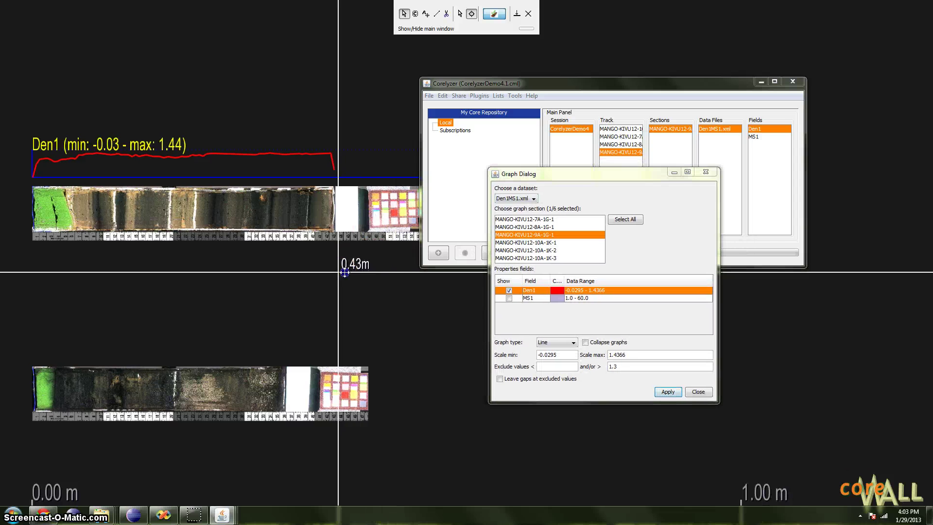
scroll(318, 247, "down", 5)
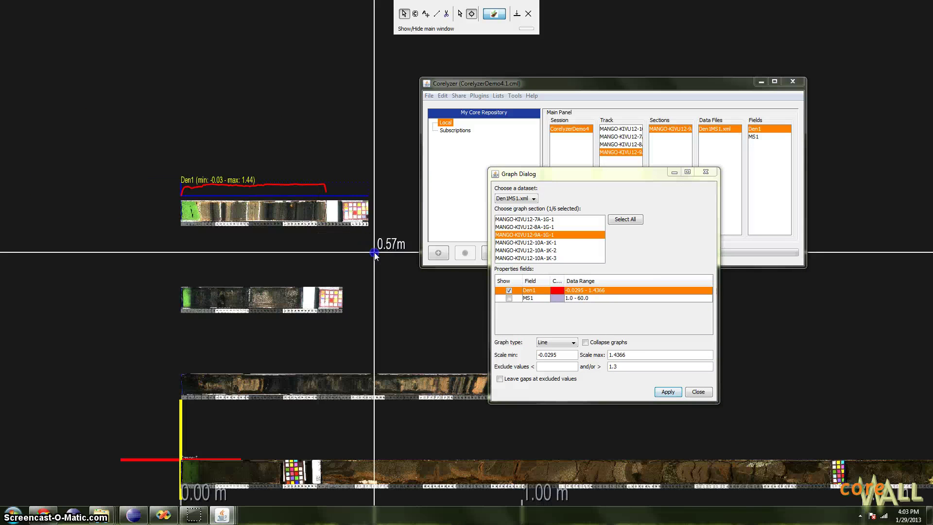
left_click_drag(343, 225, 306, 222)
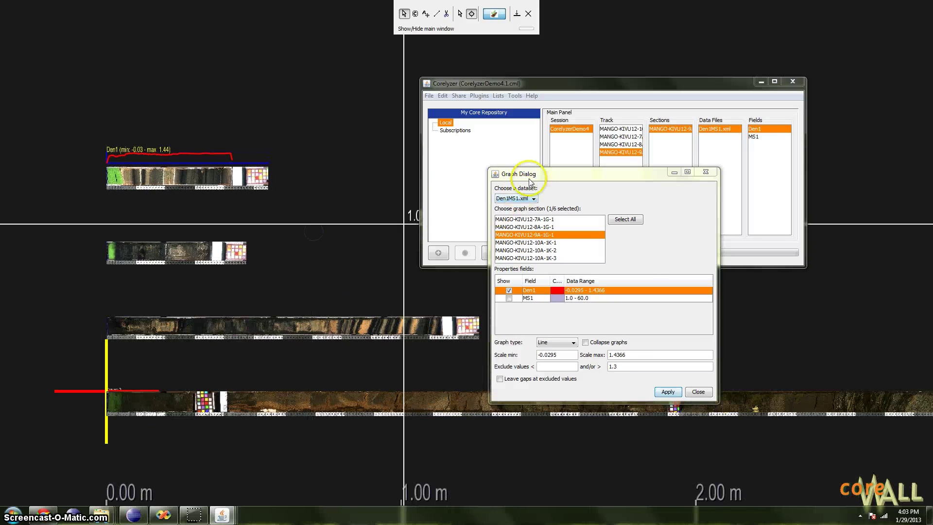
left_click_drag(538, 179, 624, 140)
- Show Den1 graphs on the 7A, 8A, 9A and 10A-1K-1 sections
left_click(517, 281)
left_click(574, 187)
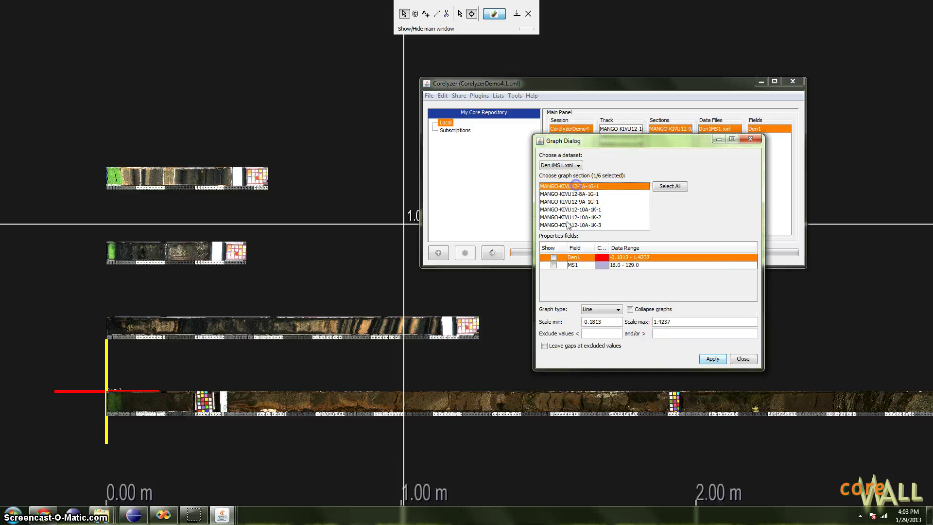
left_click(553, 257)
left_click(573, 194)
left_click(554, 257)
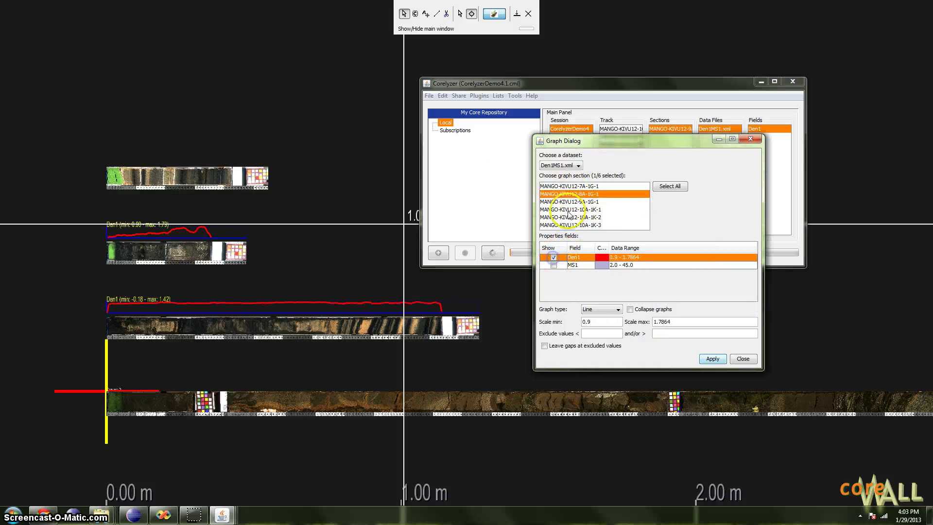
left_click(569, 202)
left_click(554, 257)
left_click(569, 210)
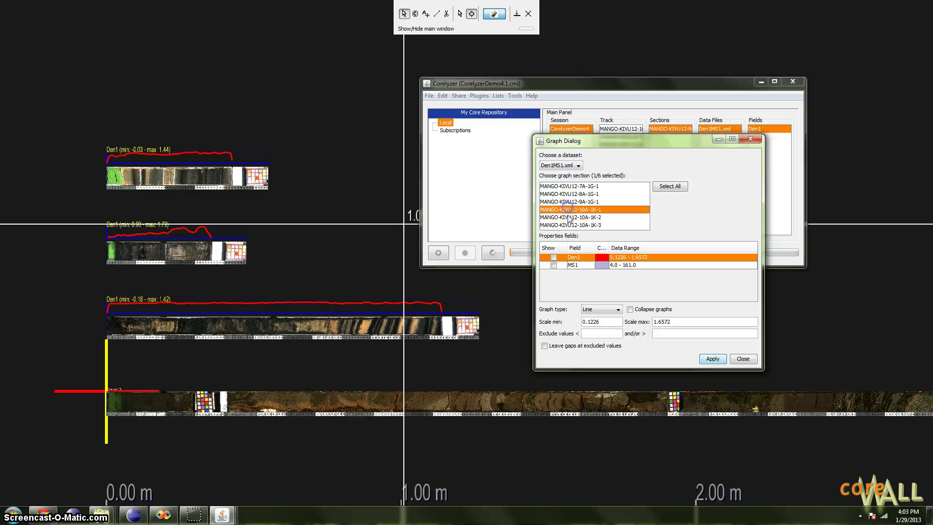
left_click(553, 257)
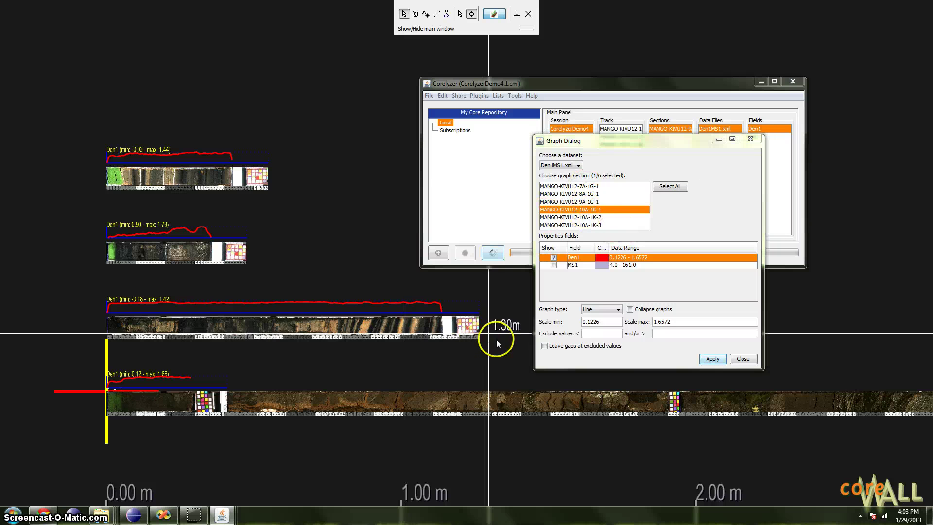
- Hide Den1 on 10A-1K-1, then select sections 10A-1K-1 through 10A-1K-3
left_click(556, 259)
left_click_drag(491, 350, 418, 384)
scroll(419, 383, "down", 4)
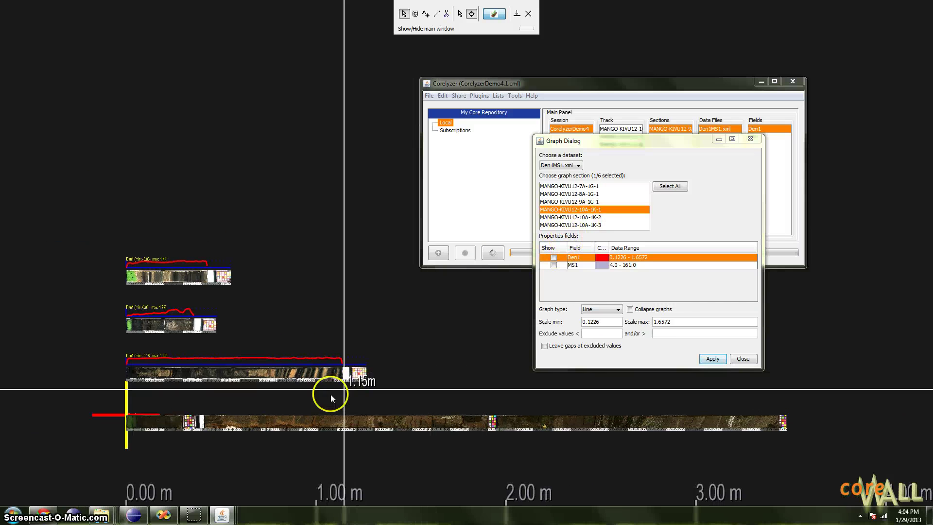
left_click(578, 210)
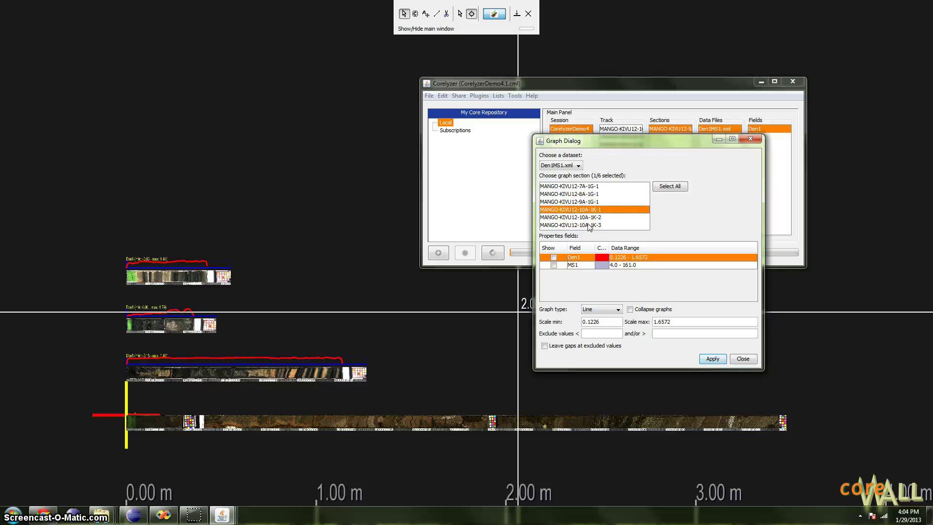
left_click(590, 226, "shift")
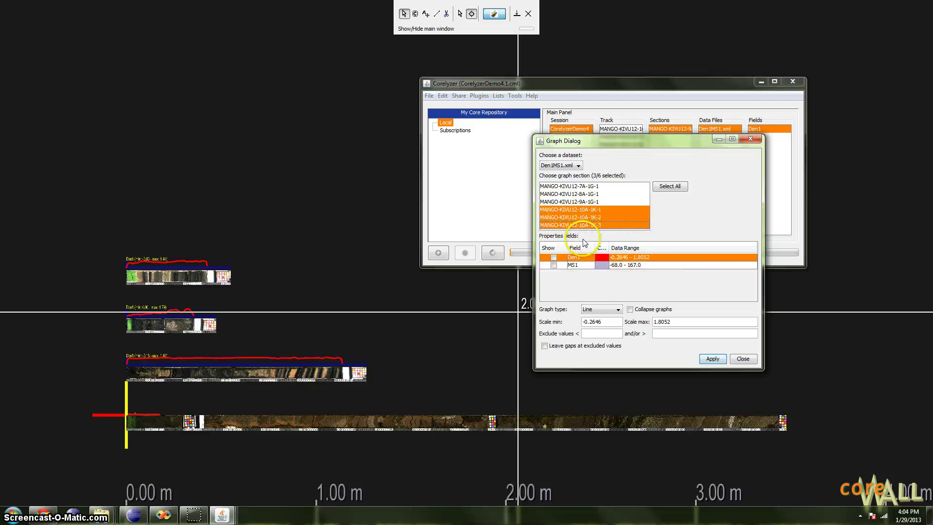
- Show both MS1 and Den1 graphs on the three 10A-1K sections
left_click(604, 322)
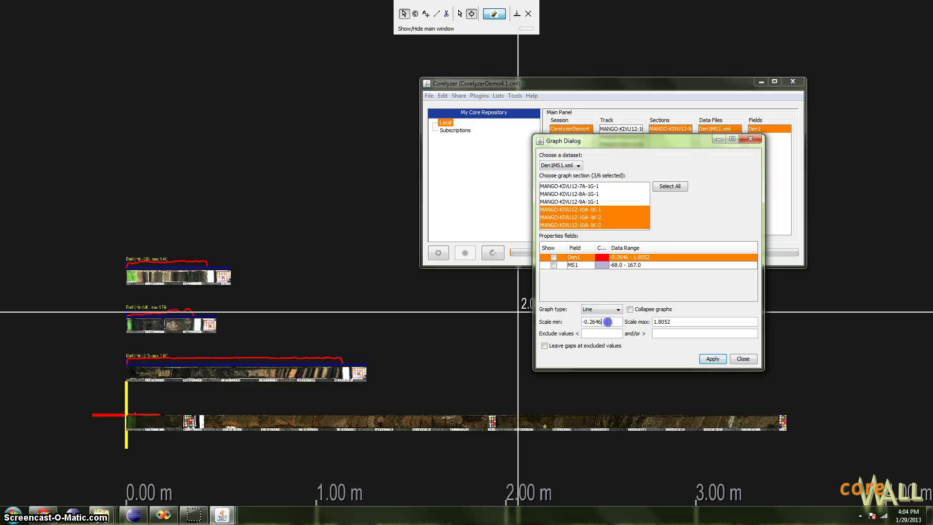
left_click(555, 258)
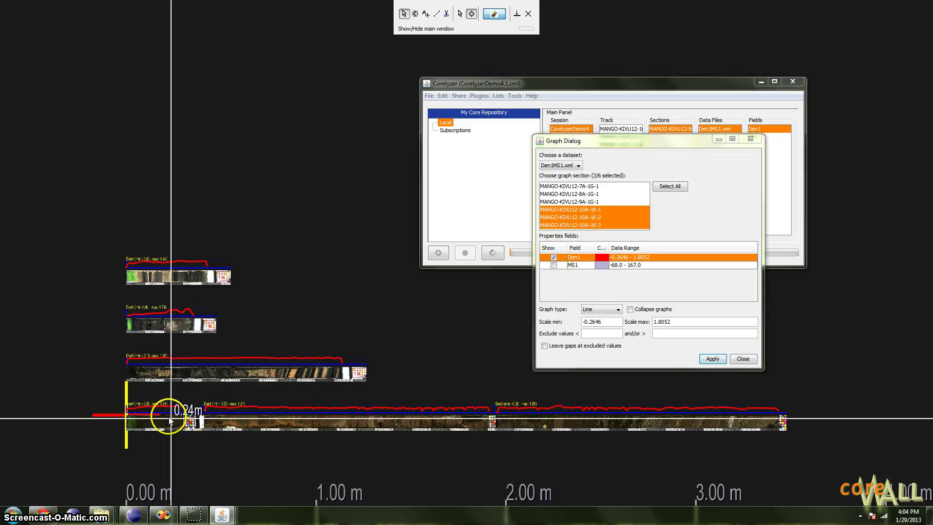
left_click(554, 258)
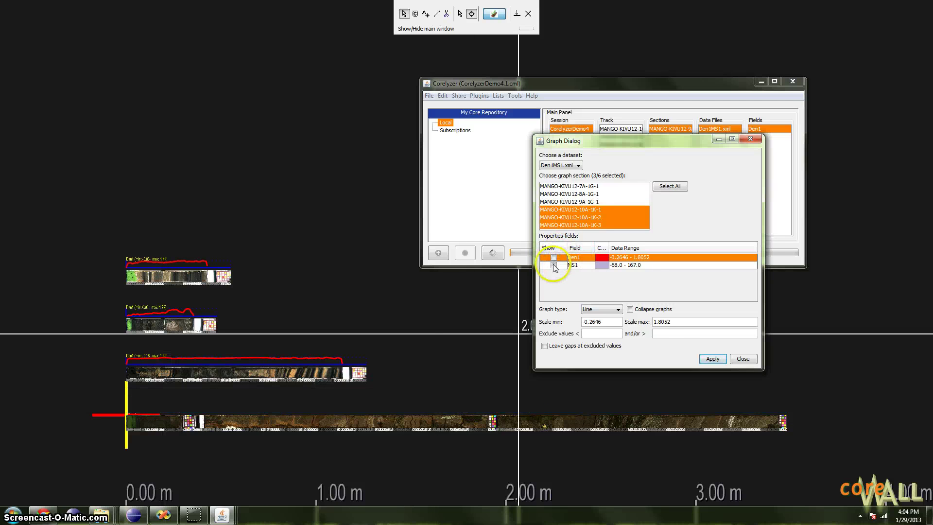
left_click(554, 266)
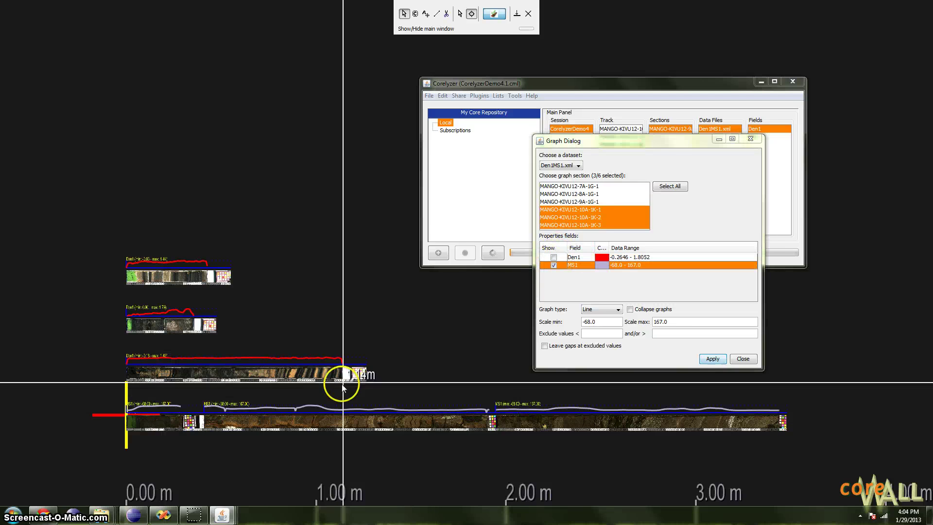
left_click(554, 258)
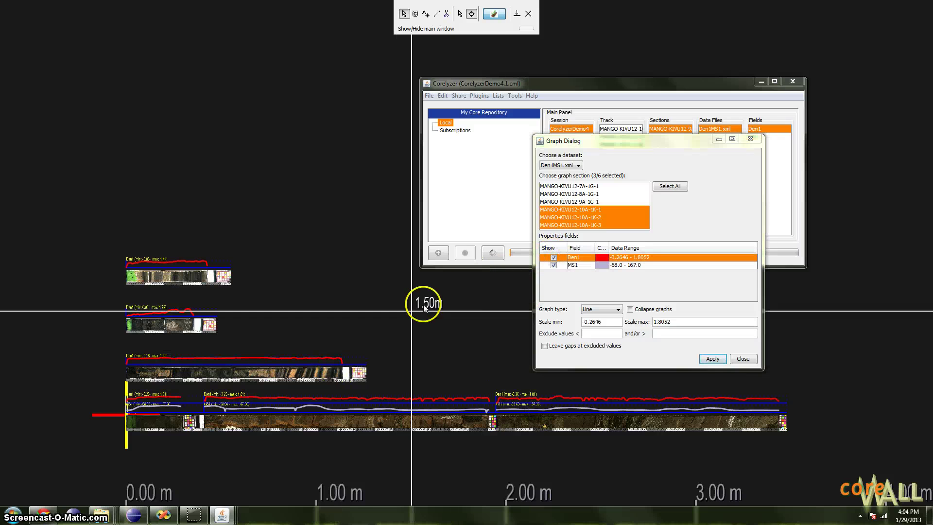
- Recheck Den1 on 10A-1K-2, then select all six core sections
left_click(596, 218)
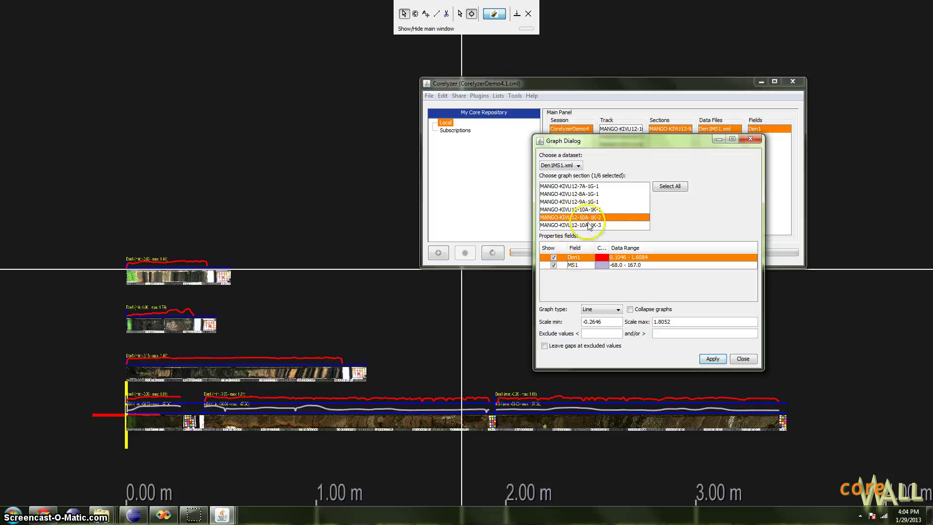
left_click(554, 257)
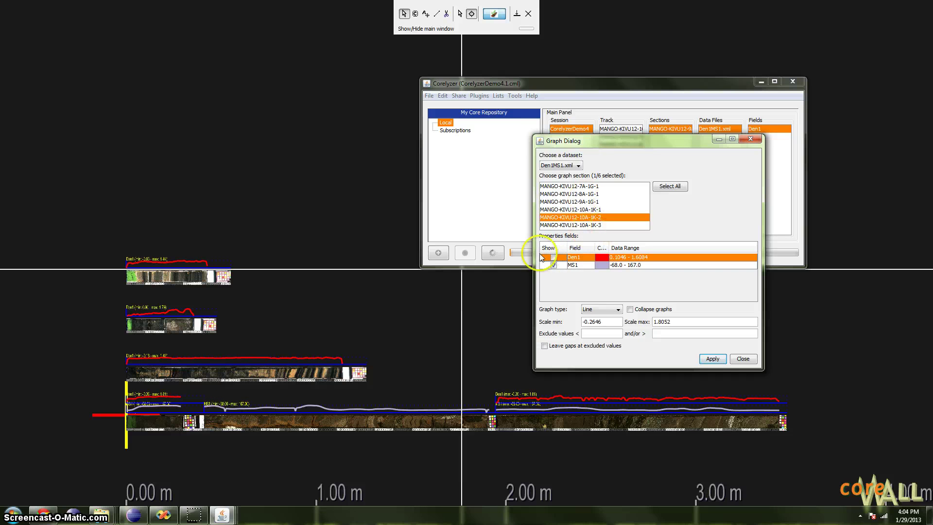
left_click(554, 257)
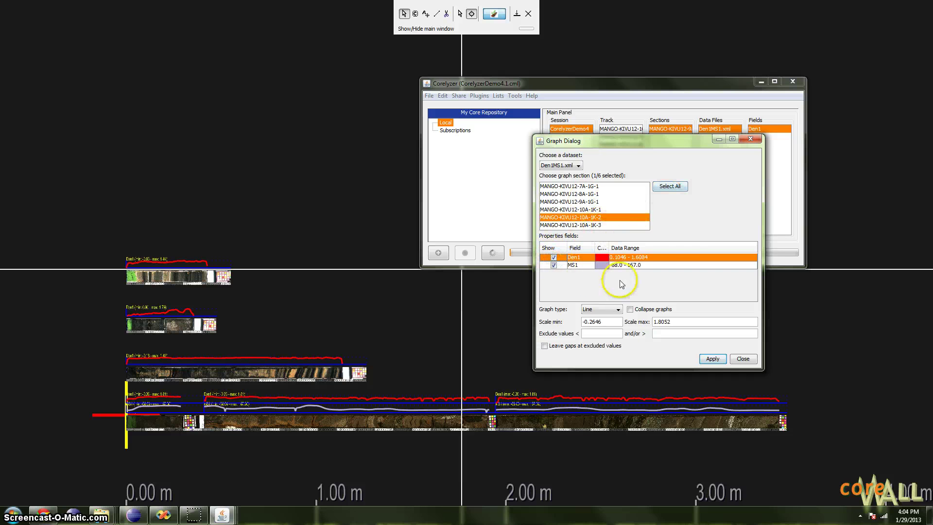
left_click_drag(645, 142, 656, 155)
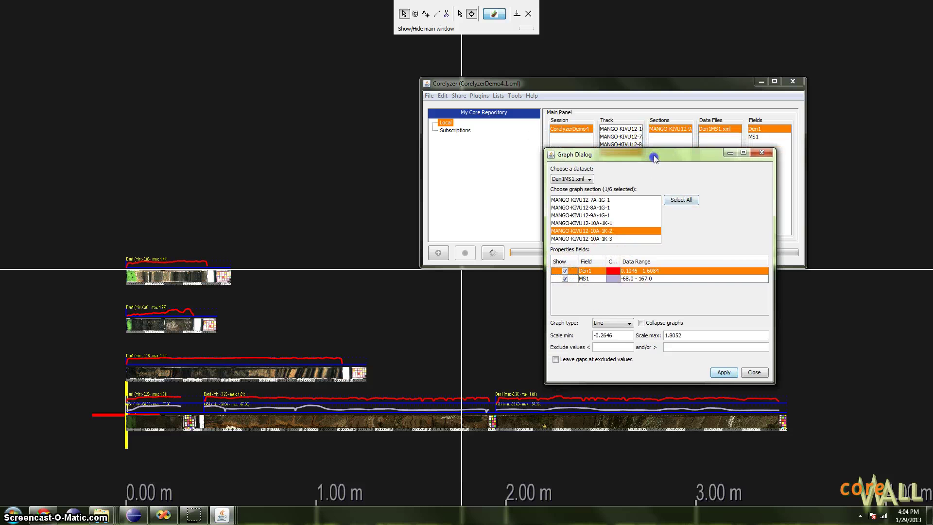
left_click(578, 200)
left_click(603, 238, "shift")
left_click_drag(644, 156, 613, 146)
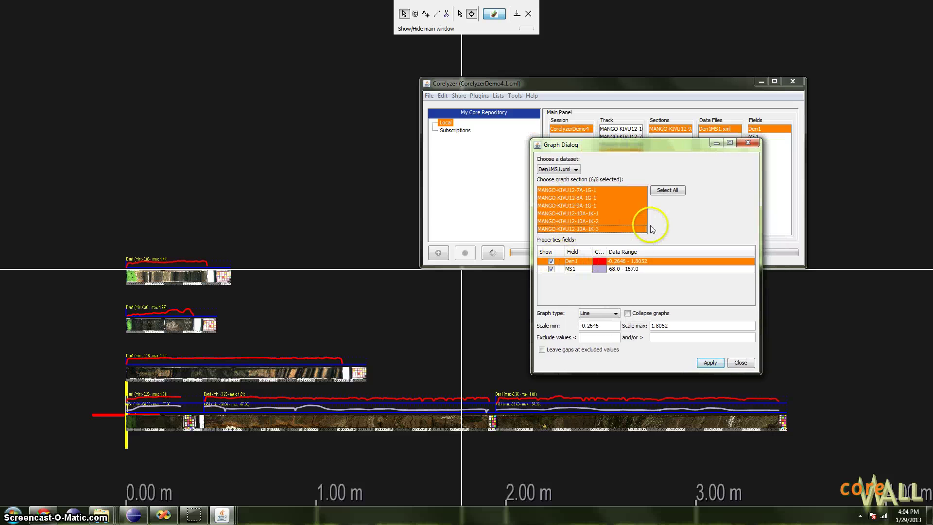
- Select 7A-1G-1, zoom in on the top tracks, then zoom out to a 0–10 m overview
left_click(595, 193)
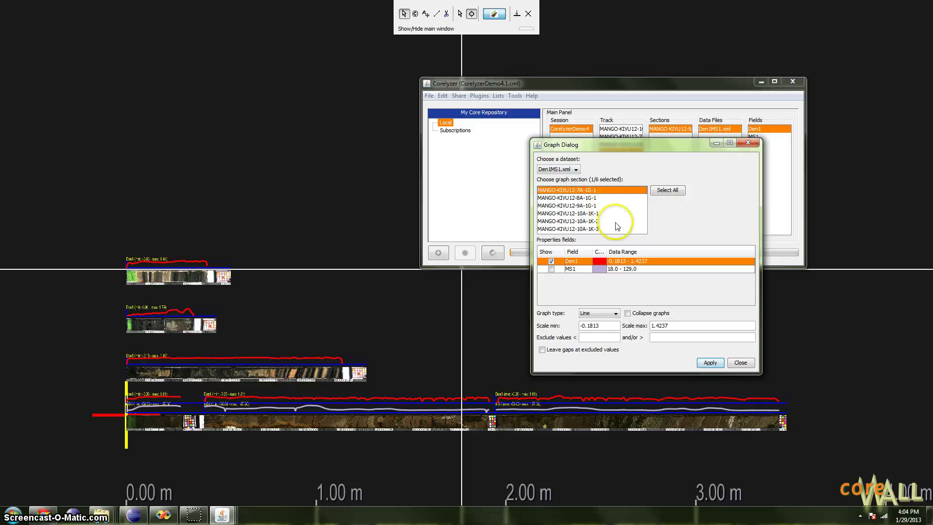
left_click_drag(660, 150, 629, 151)
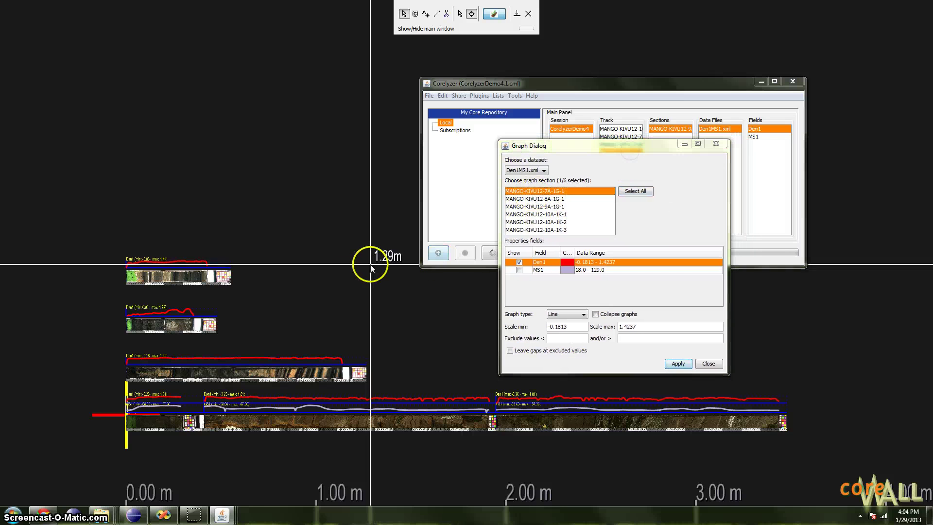
left_click_drag(268, 267, 302, 261)
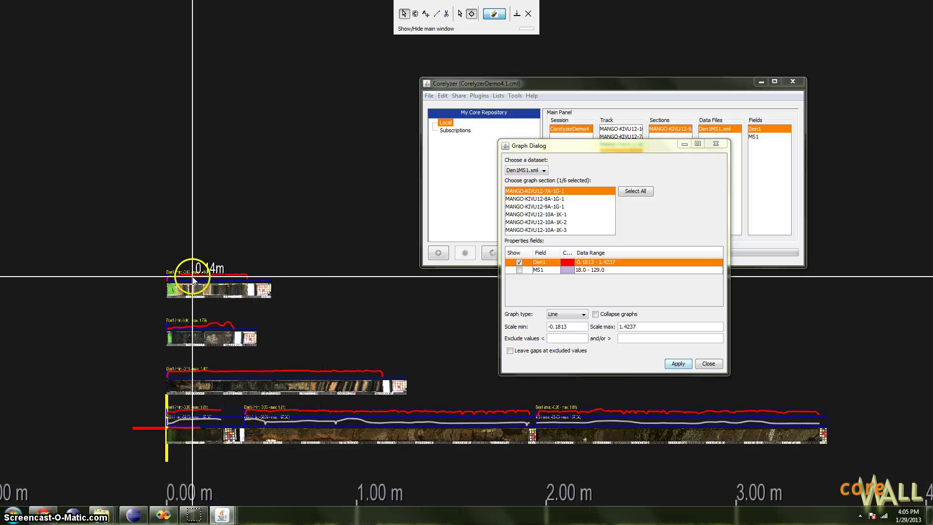
scroll(230, 278, "up", 6)
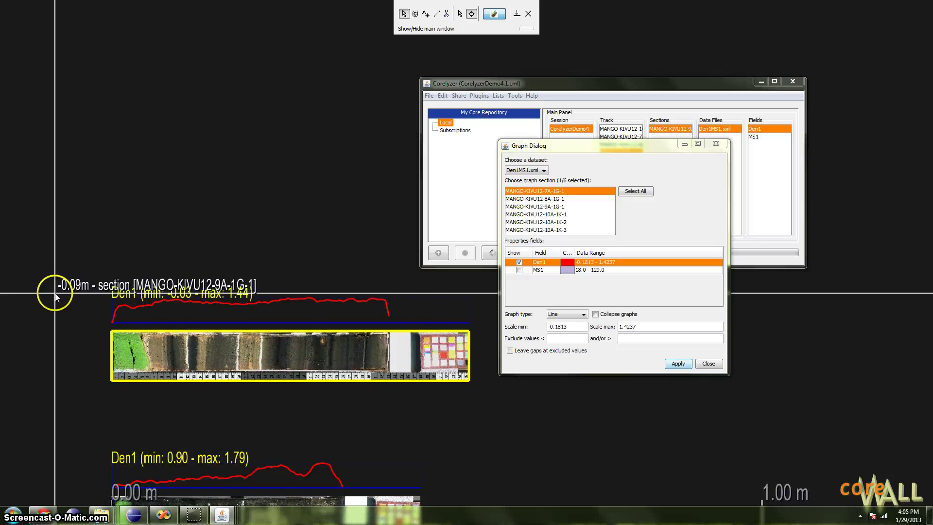
scroll(73, 273, "down", 8)
scroll(231, 248, "down", 4)
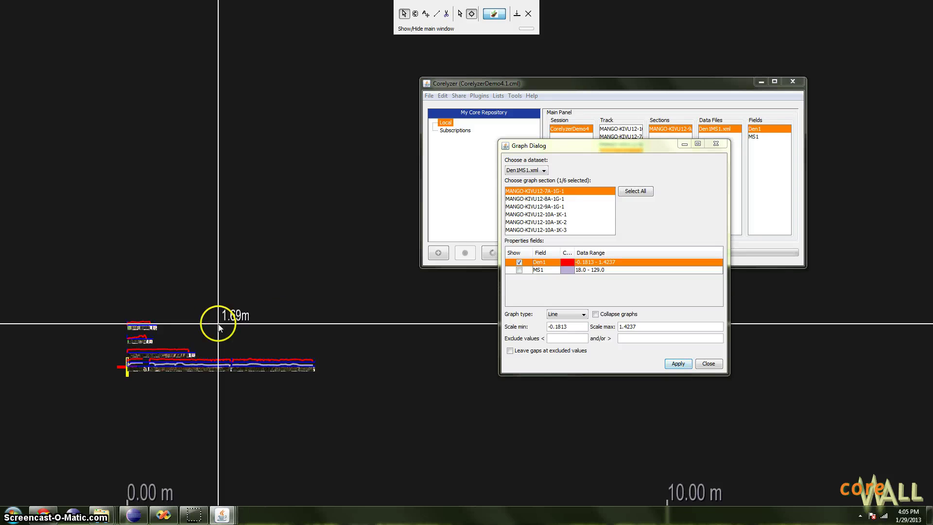
left_click(291, 221)
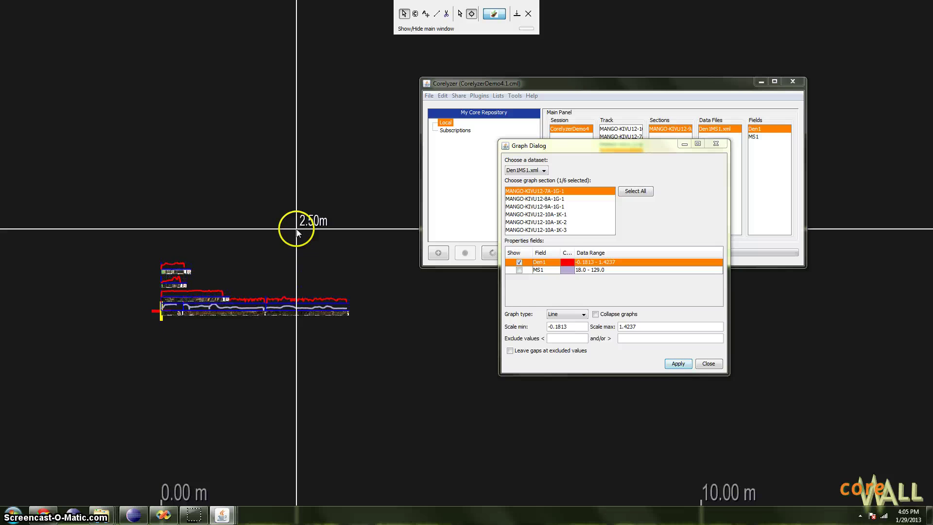
left_click(297, 232)
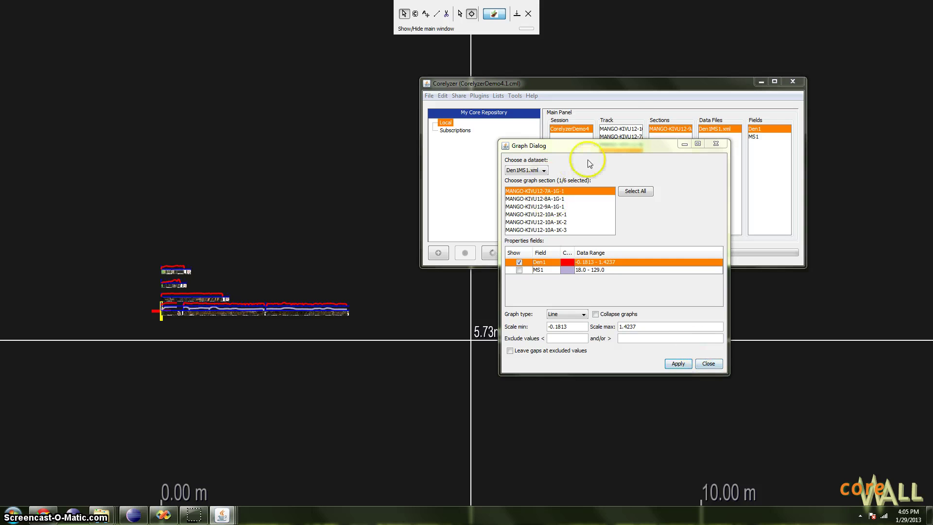
left_click_drag(593, 148, 436, 146)
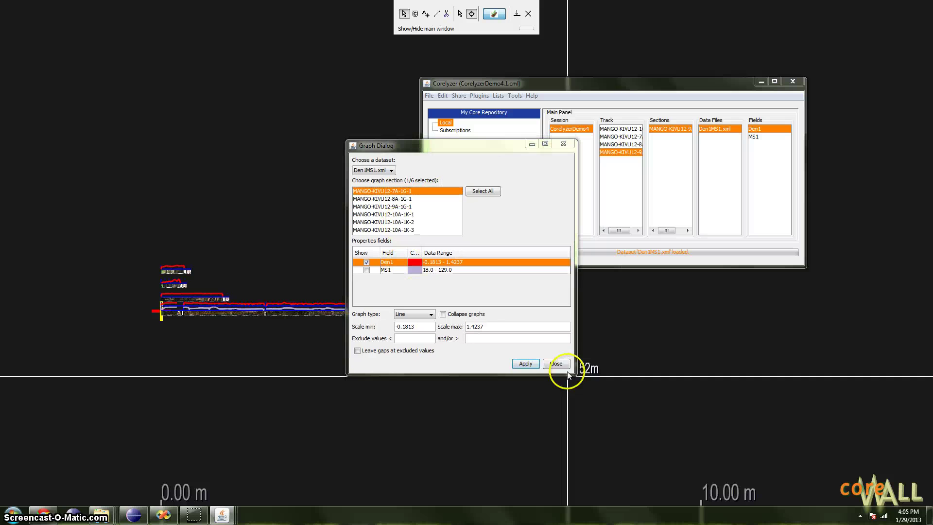